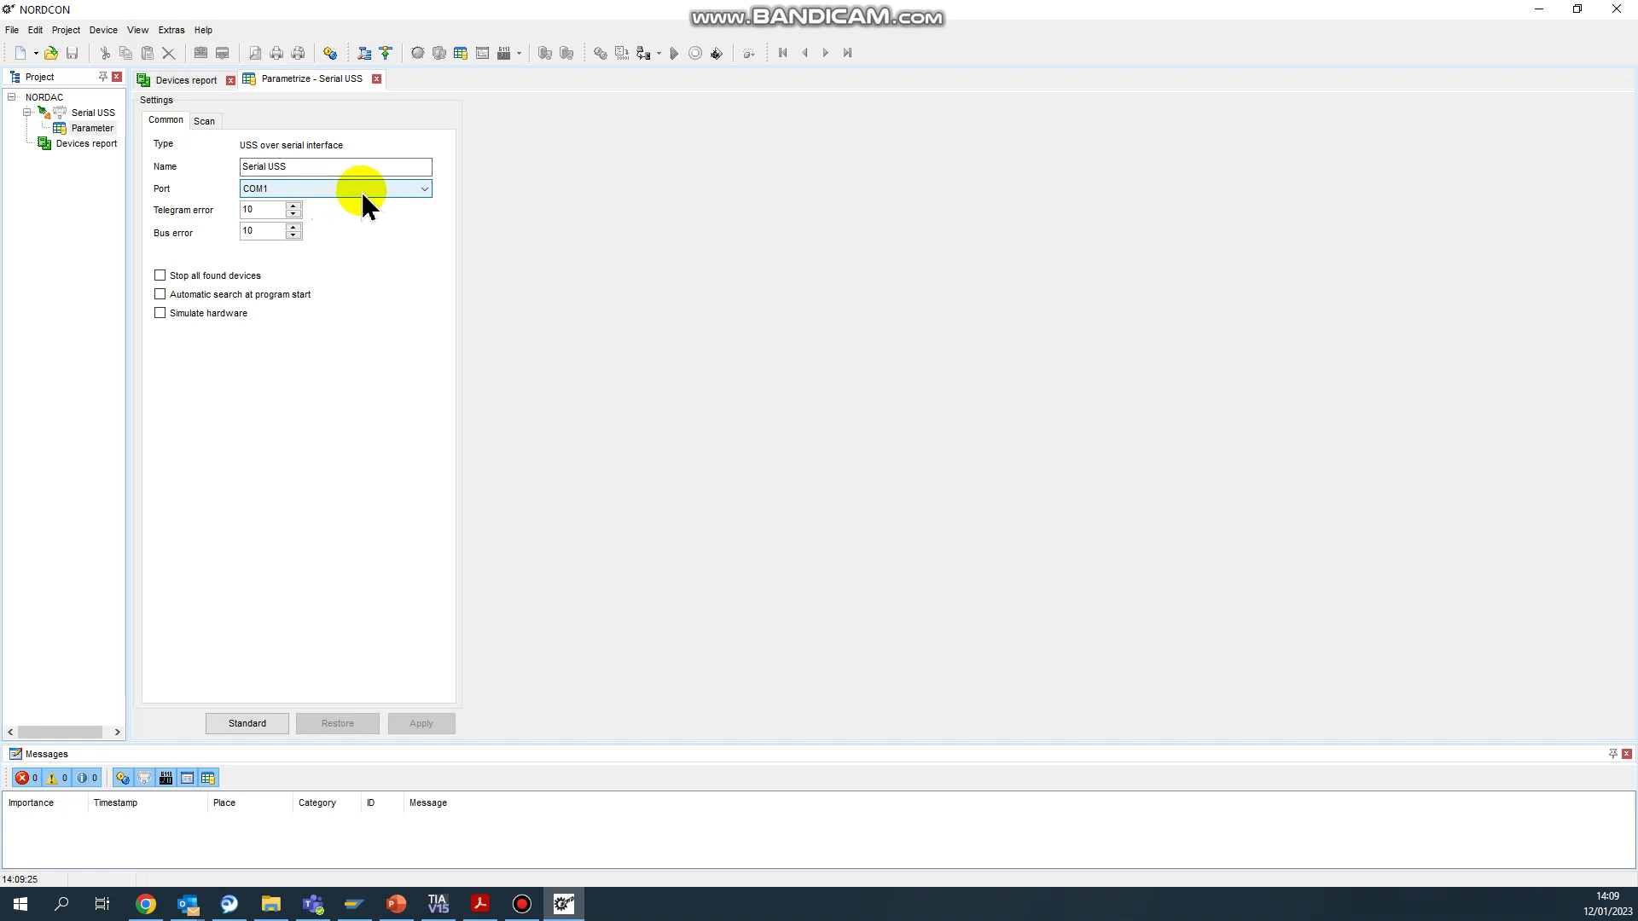
Set the Serial USS port to COM12 <USB Serial Port / FTDI>, apply it, and search for connected devices.
{"action": "left_click", "coordinate": [361, 191]}
{"action": "left_click", "coordinate": [425, 275]}
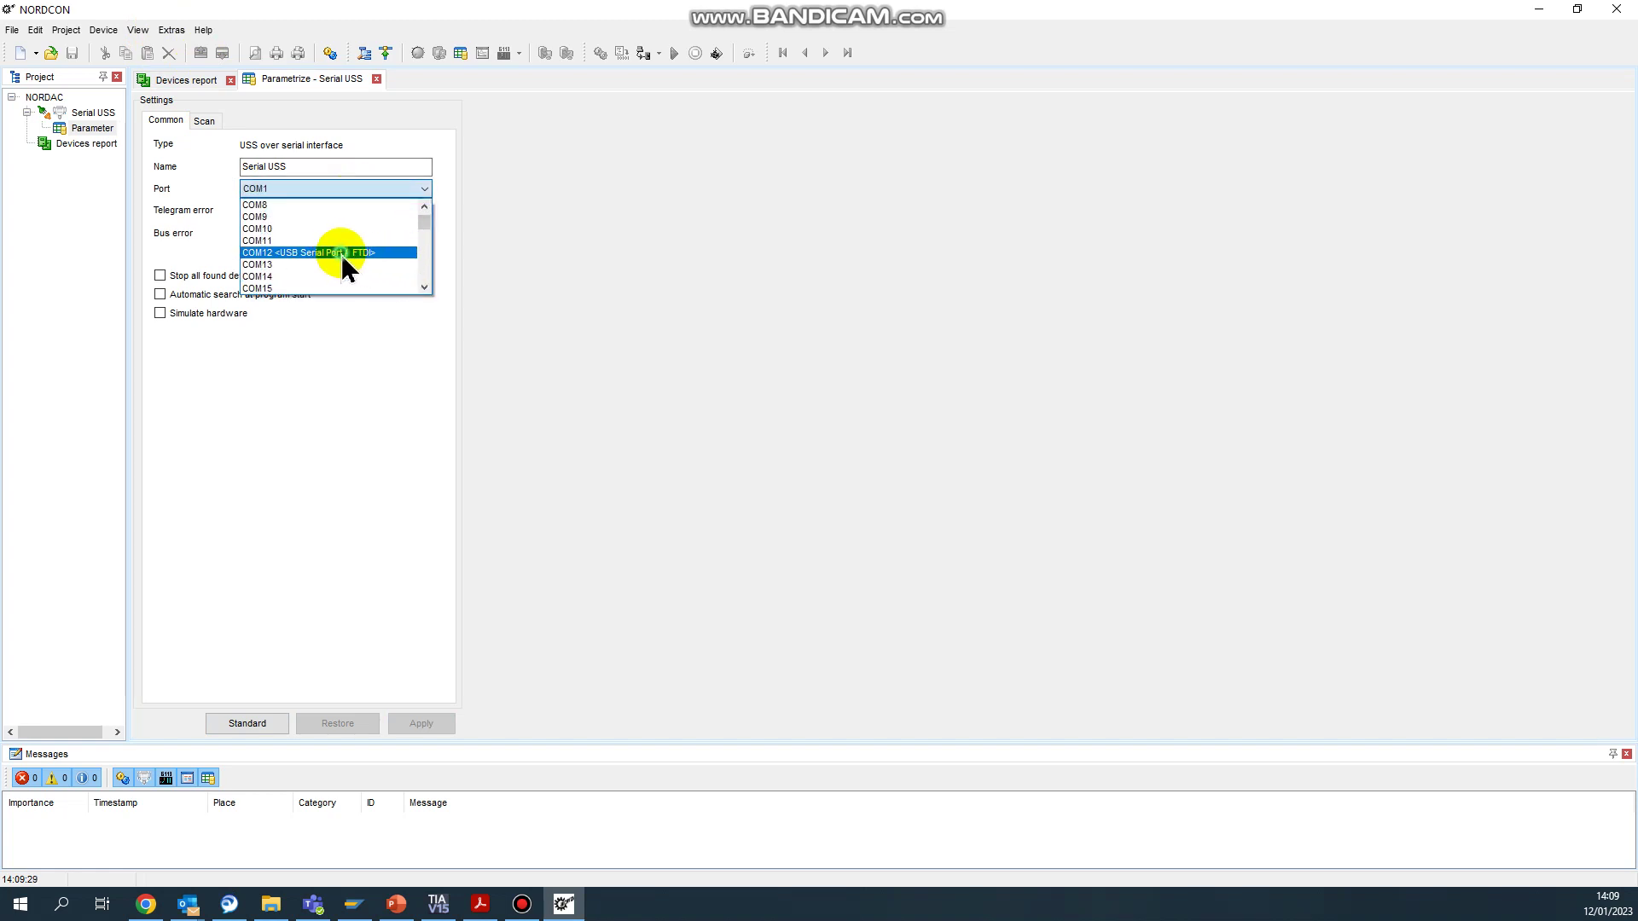
{"action": "left_click", "coordinate": [341, 254]}
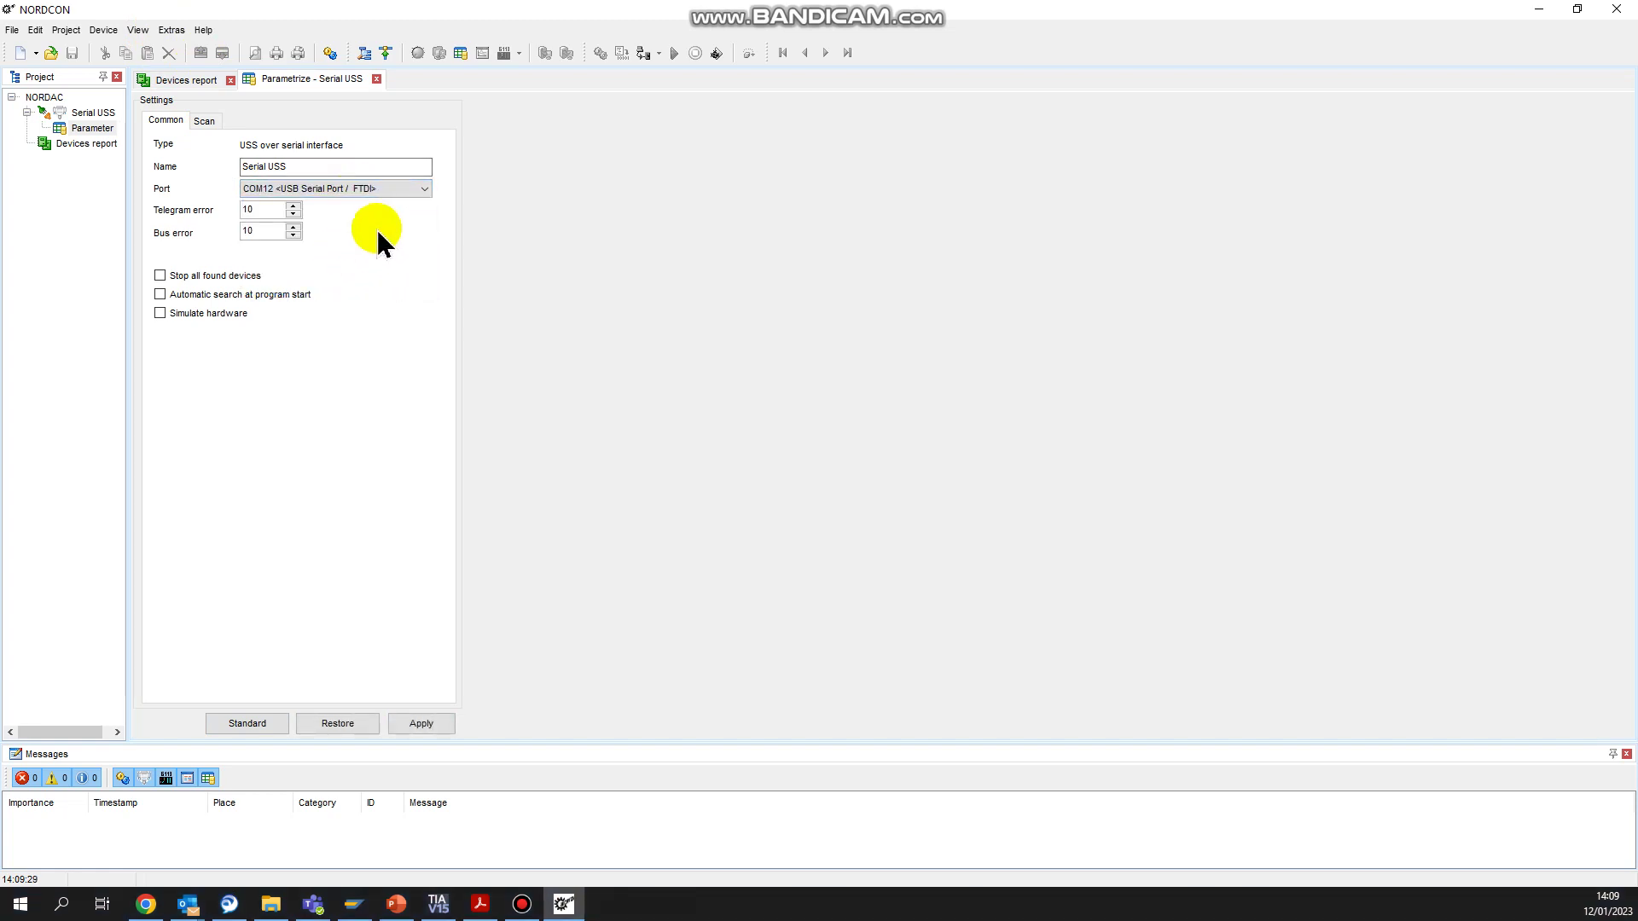
{"action": "left_click", "coordinate": [419, 724]}
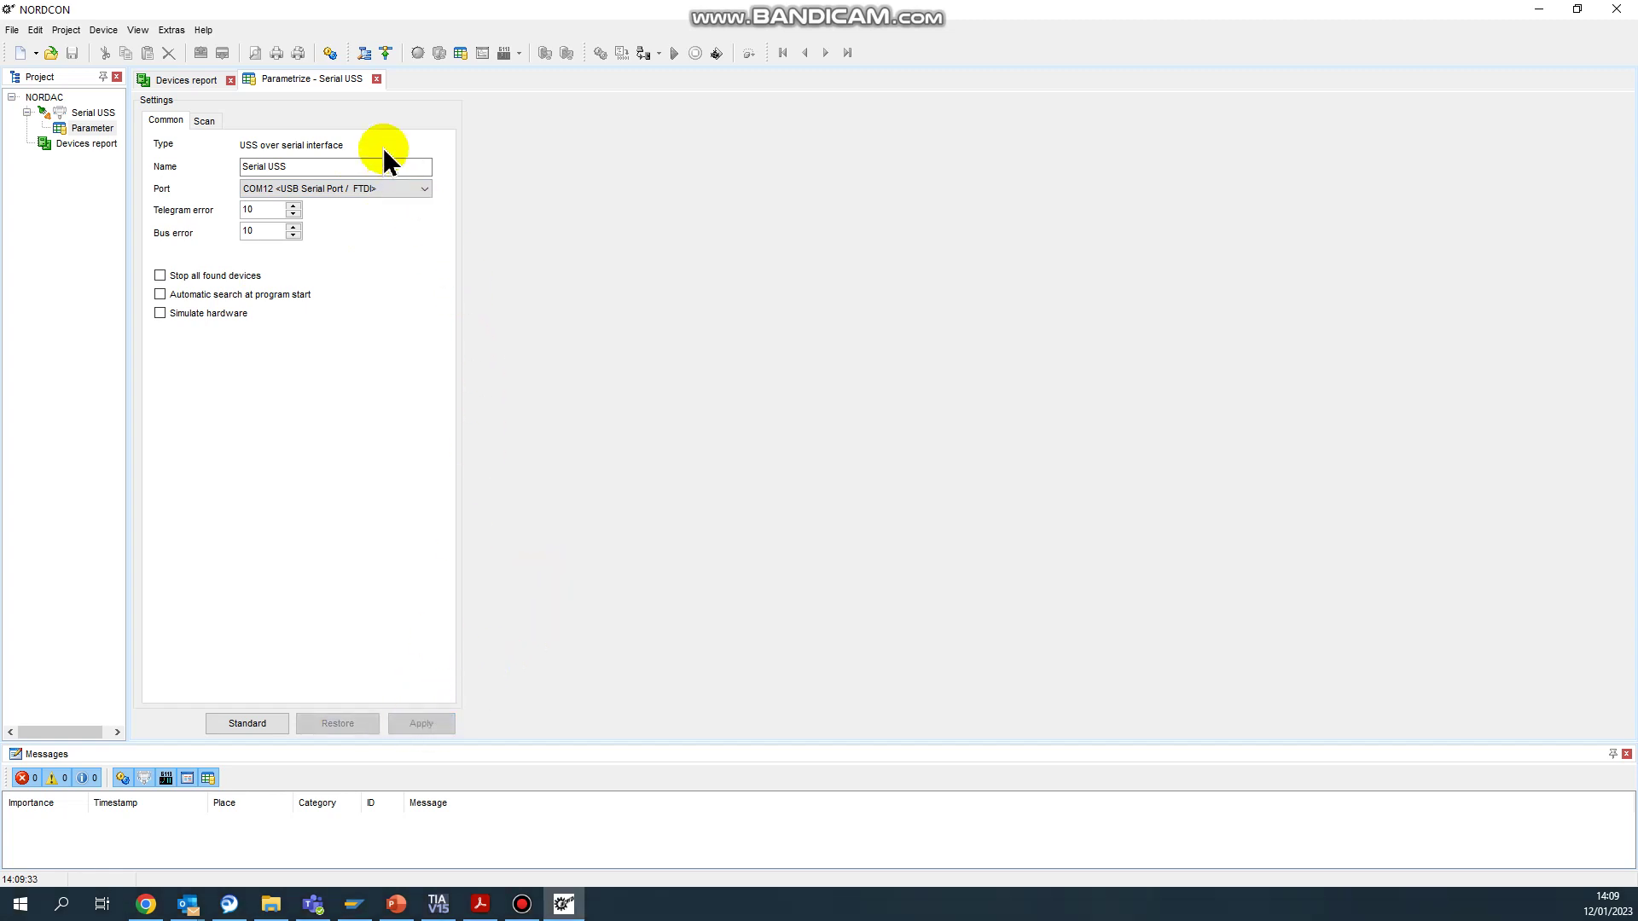
{"action": "left_click", "coordinate": [376, 78]}
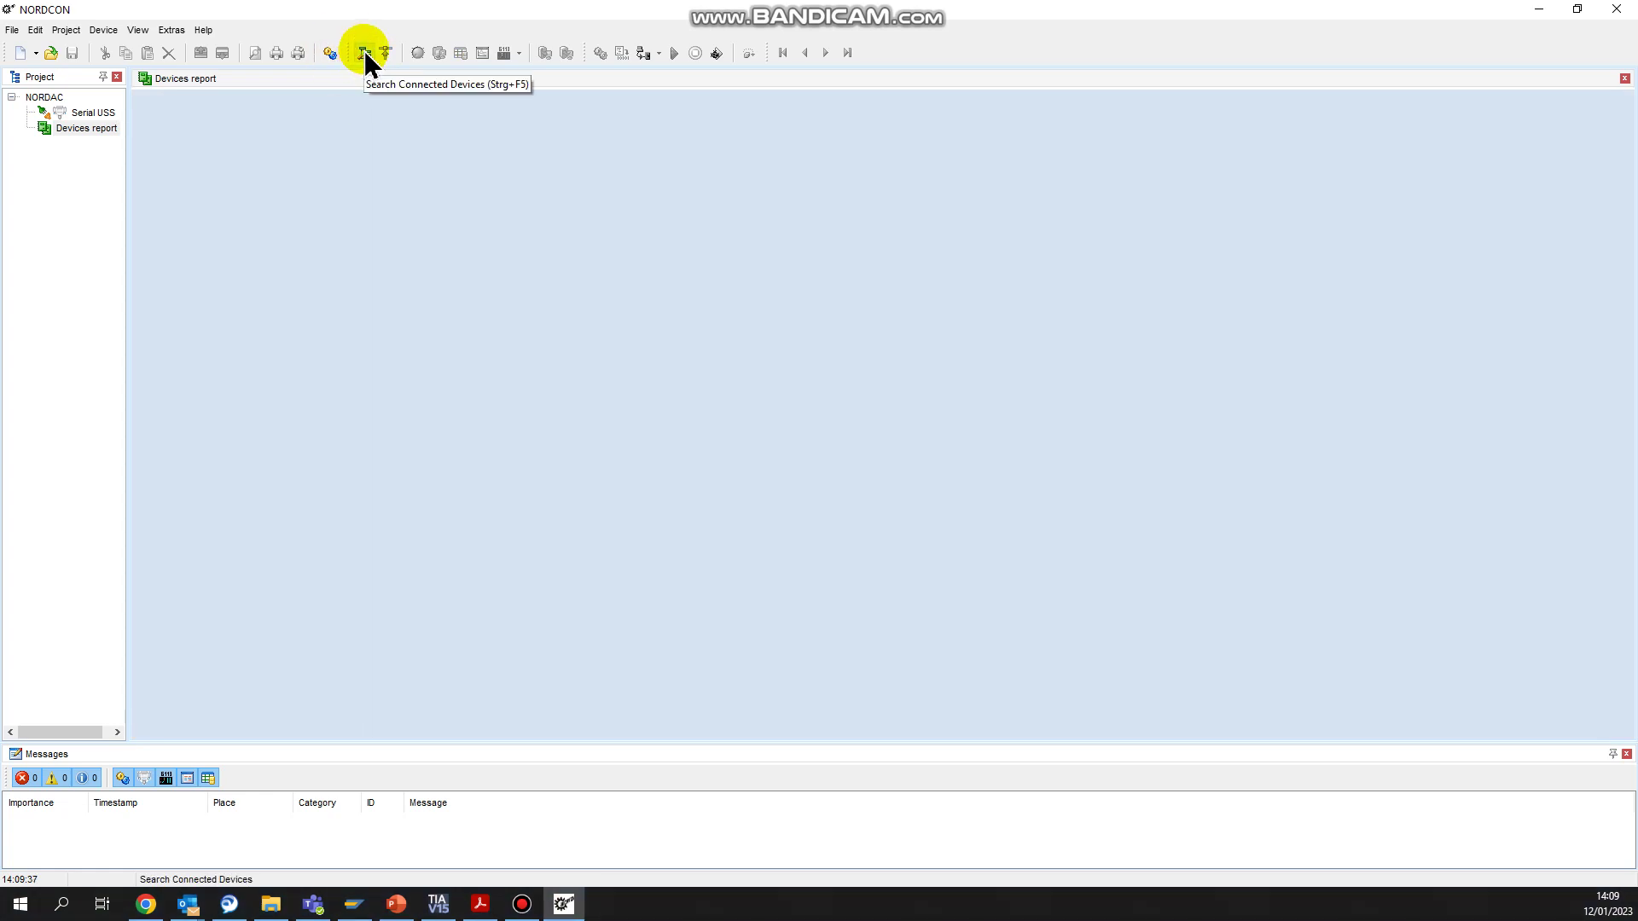
{"action": "left_click", "coordinate": [366, 55]}
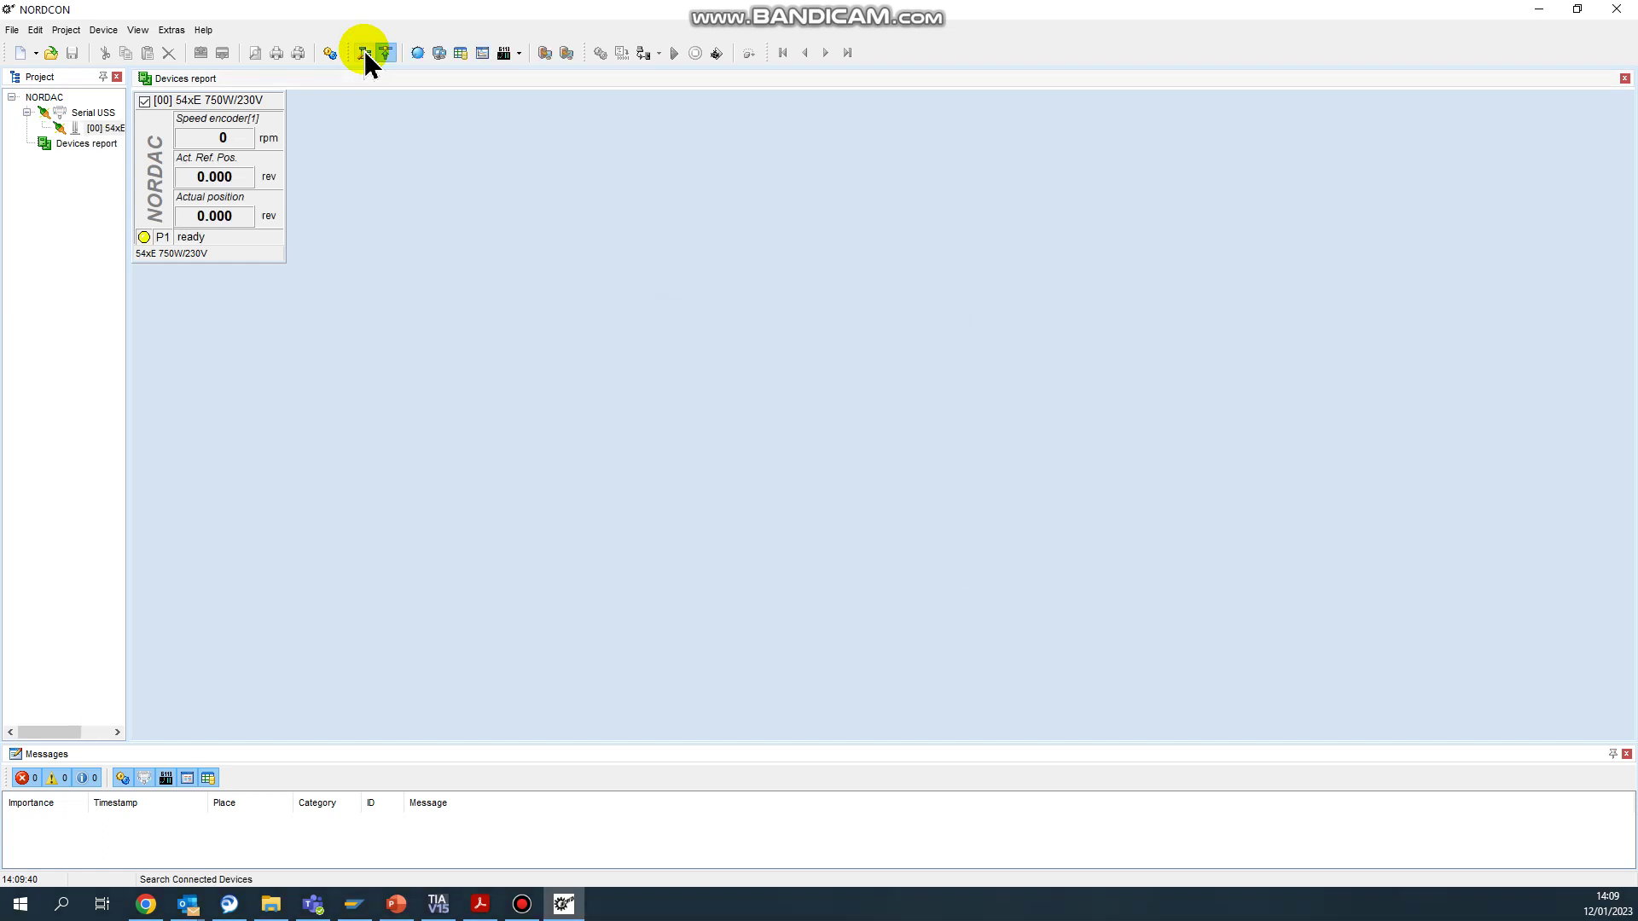
Transfer all parameters from the 54xE 750W/230V inverter into a file named "test parameters" on the Desktop.
{"action": "right_click", "coordinate": [213, 239]}
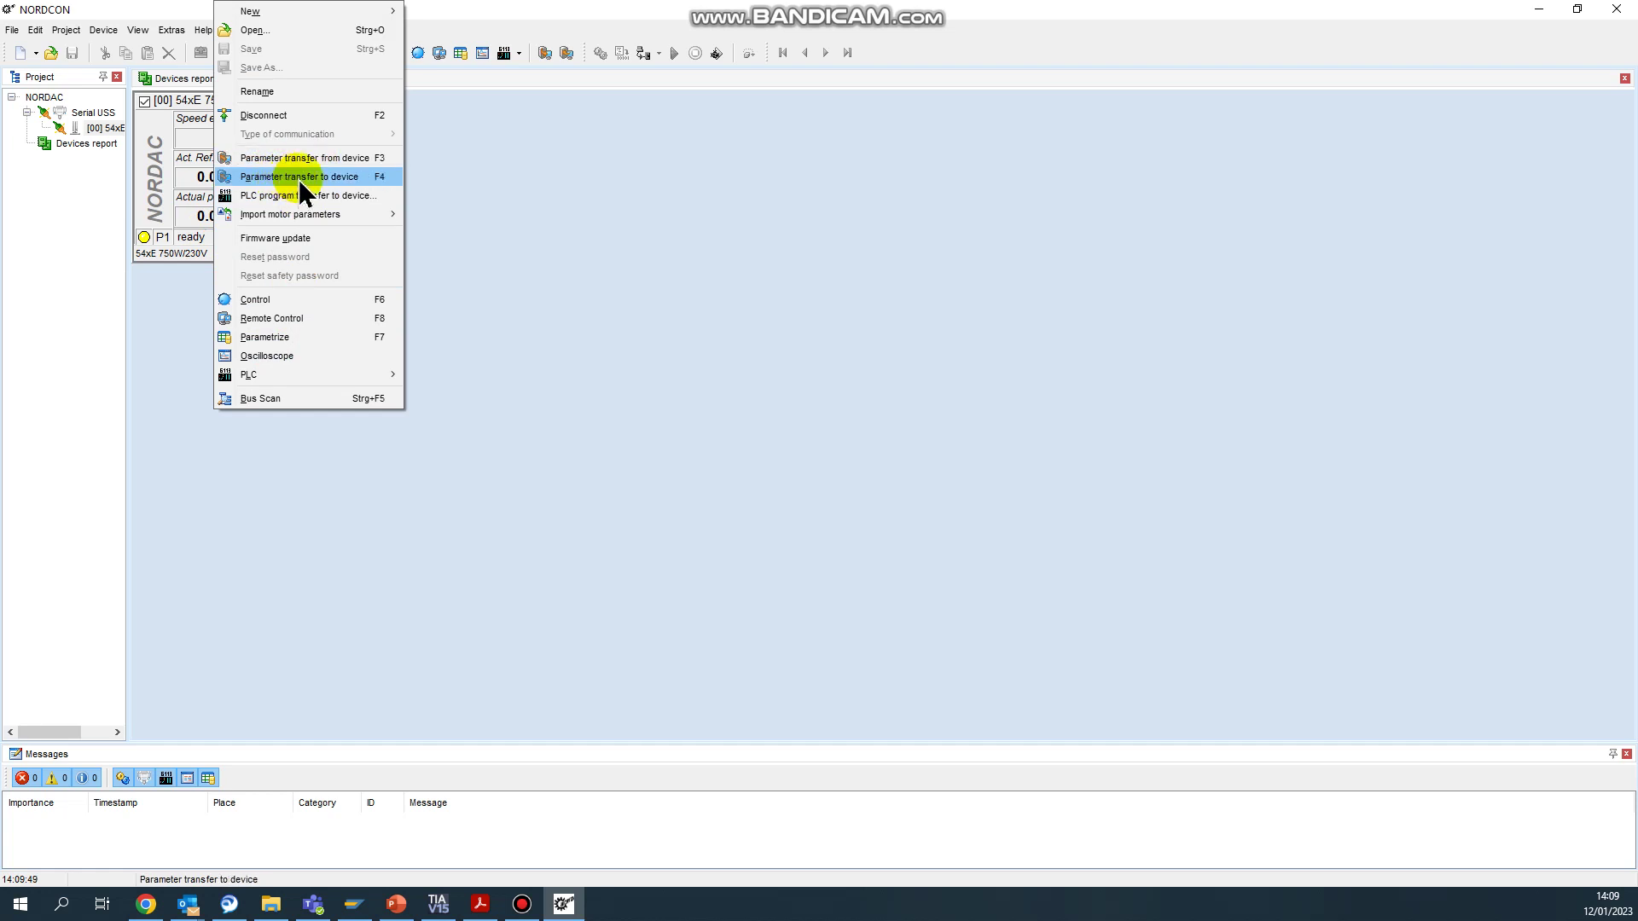
{"action": "left_click", "coordinate": [478, 190]}
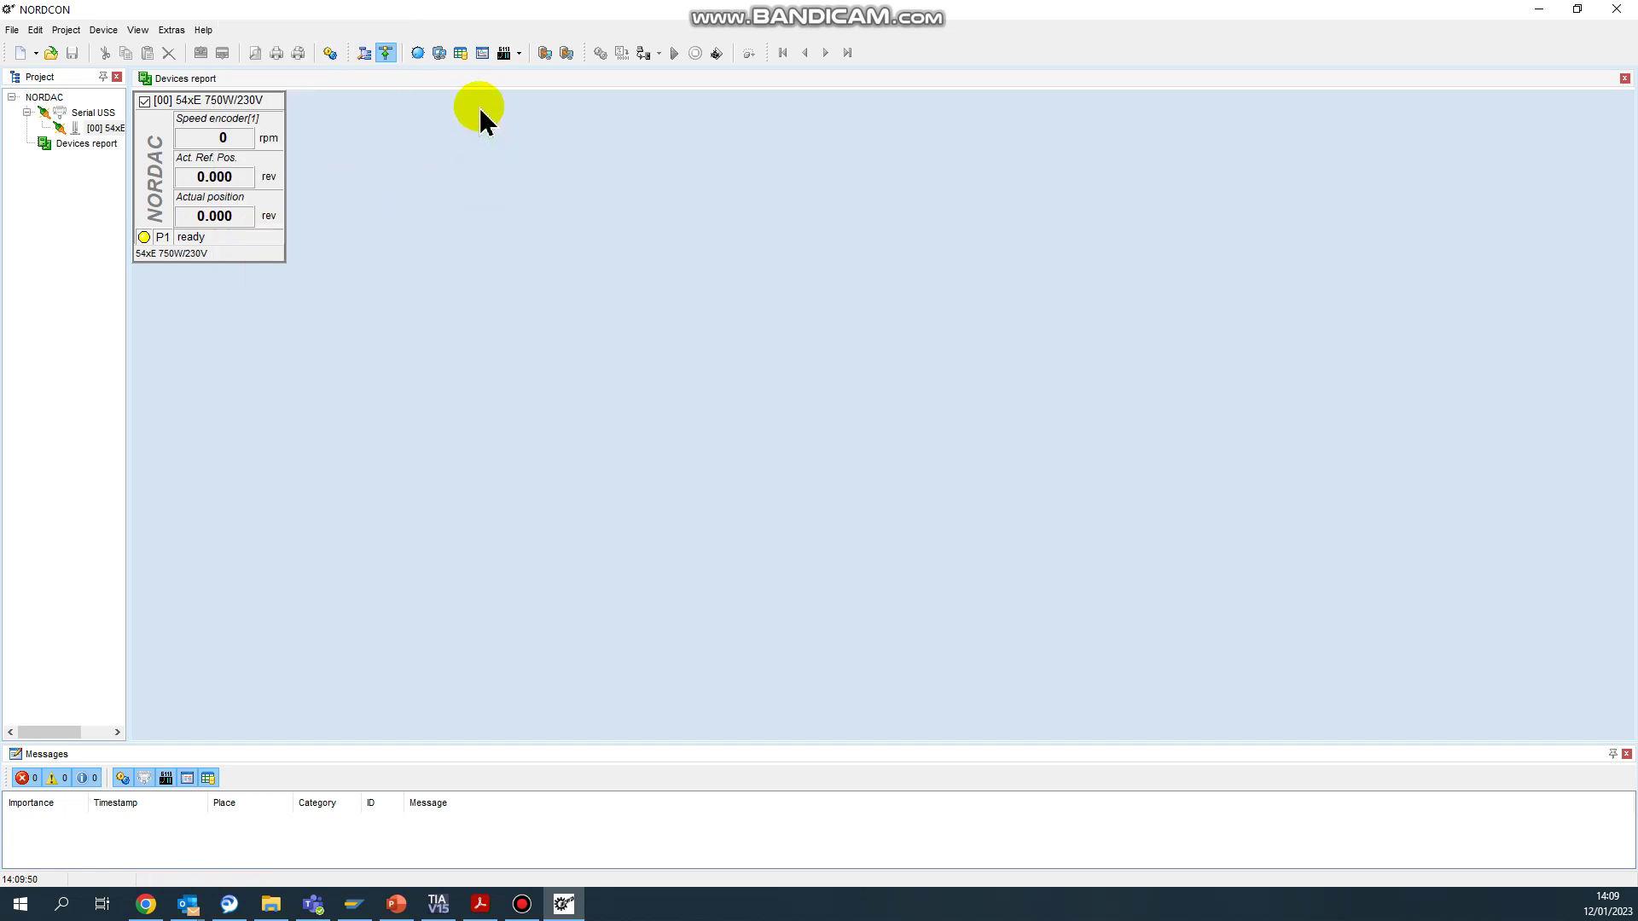
{"action": "left_click", "coordinate": [550, 54]}
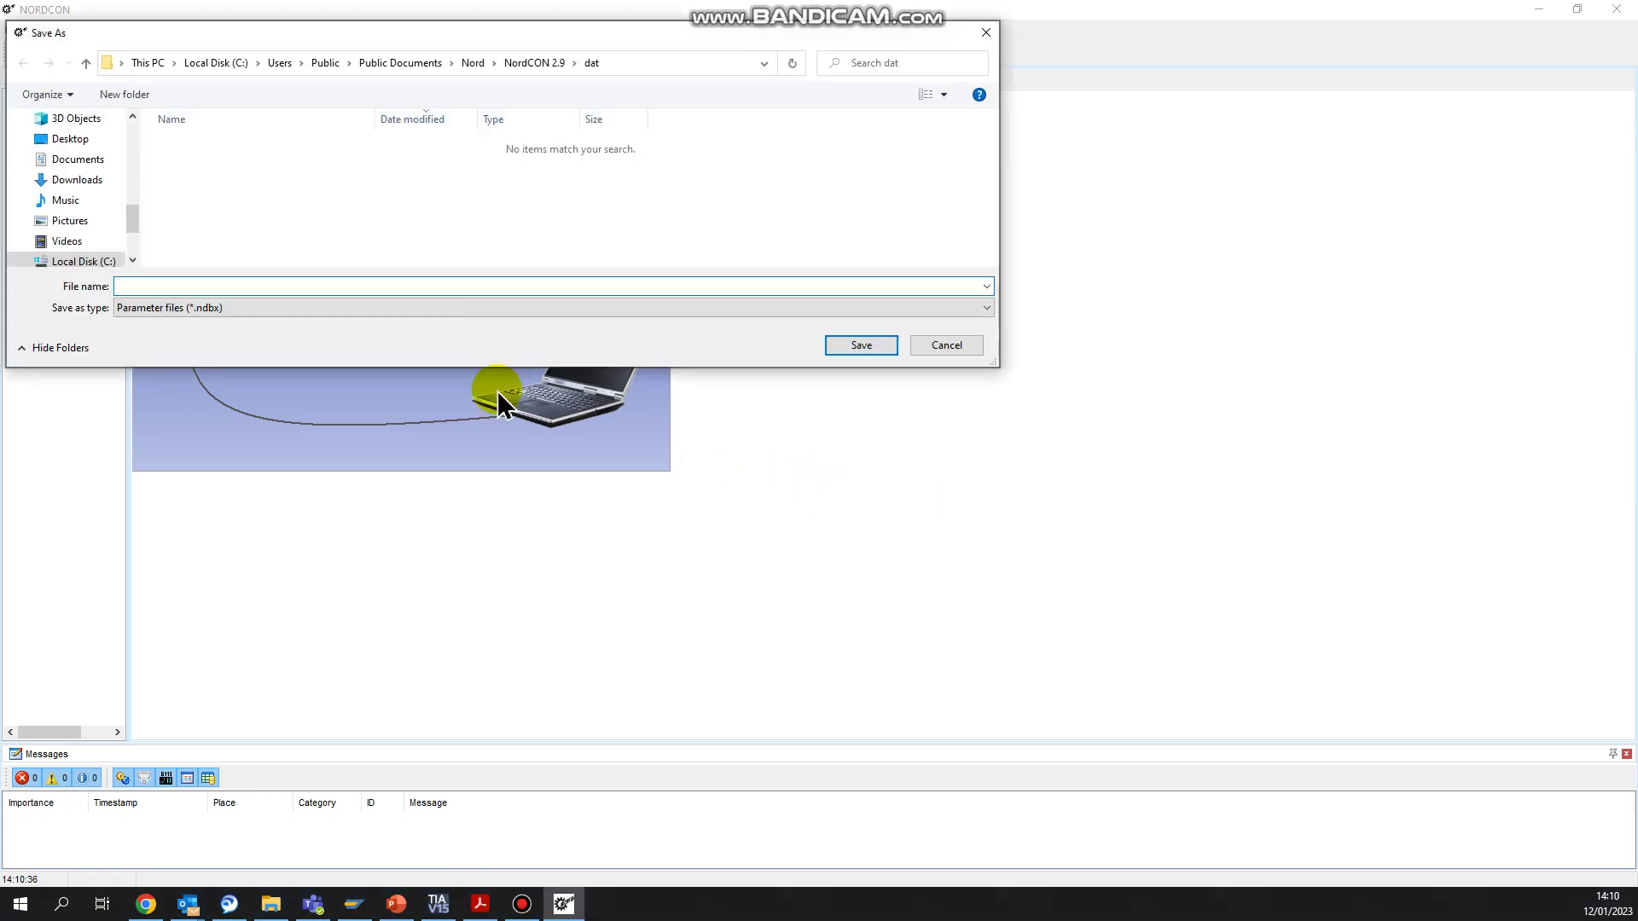
{"action": "left_click", "coordinate": [66, 141]}
{"action": "left_click", "coordinate": [164, 286]}
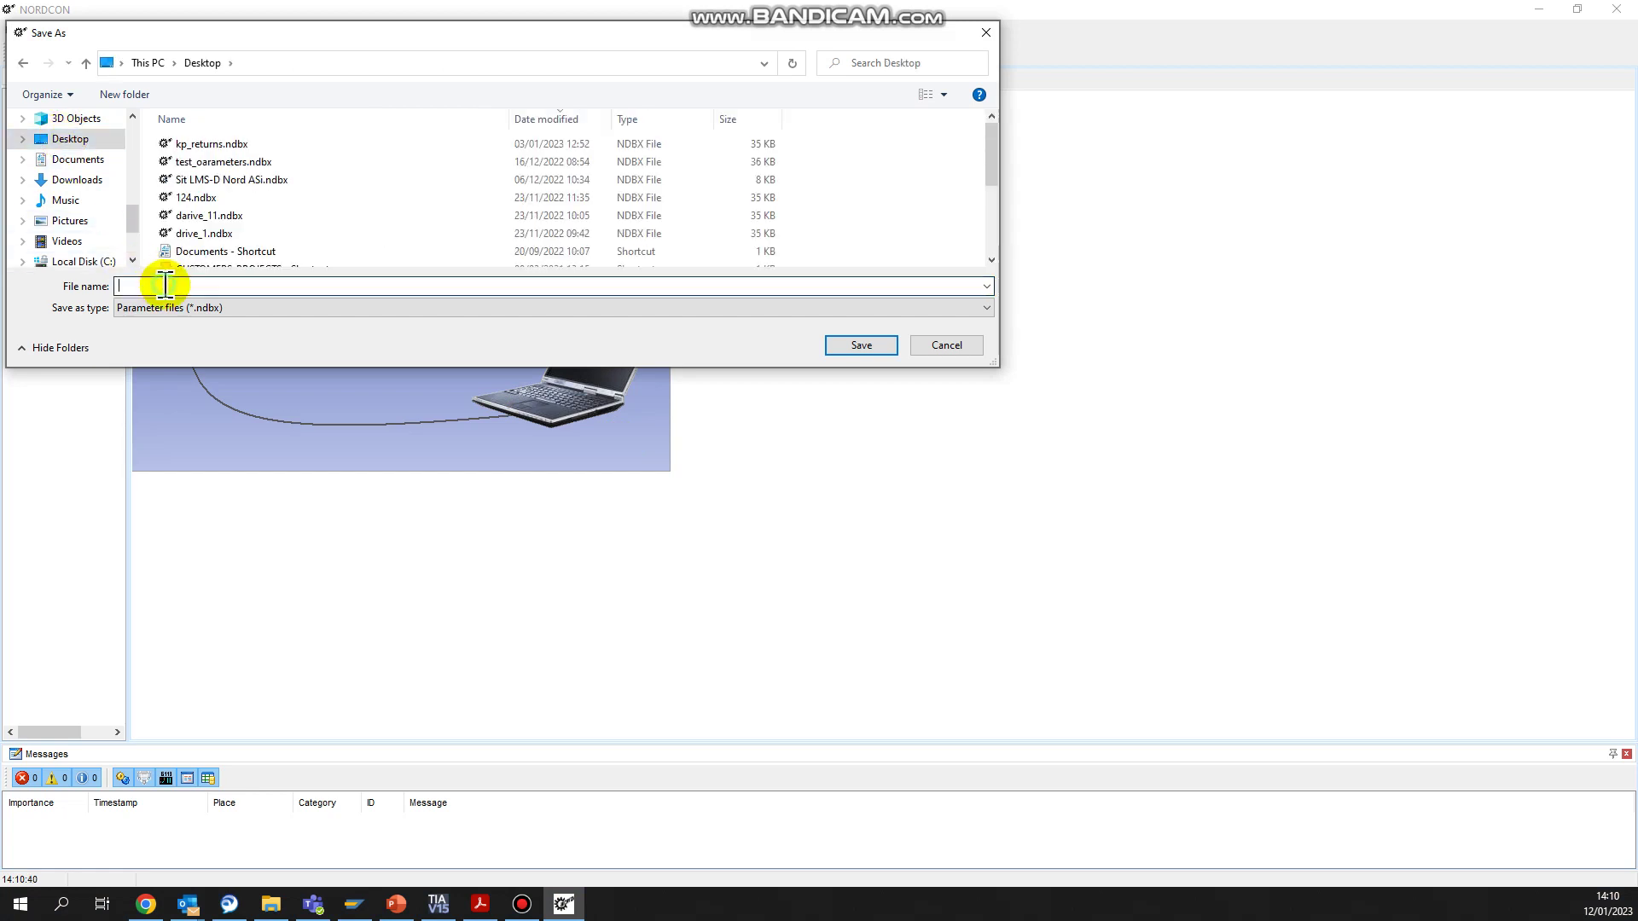
{"action": "type", "text": "te"}
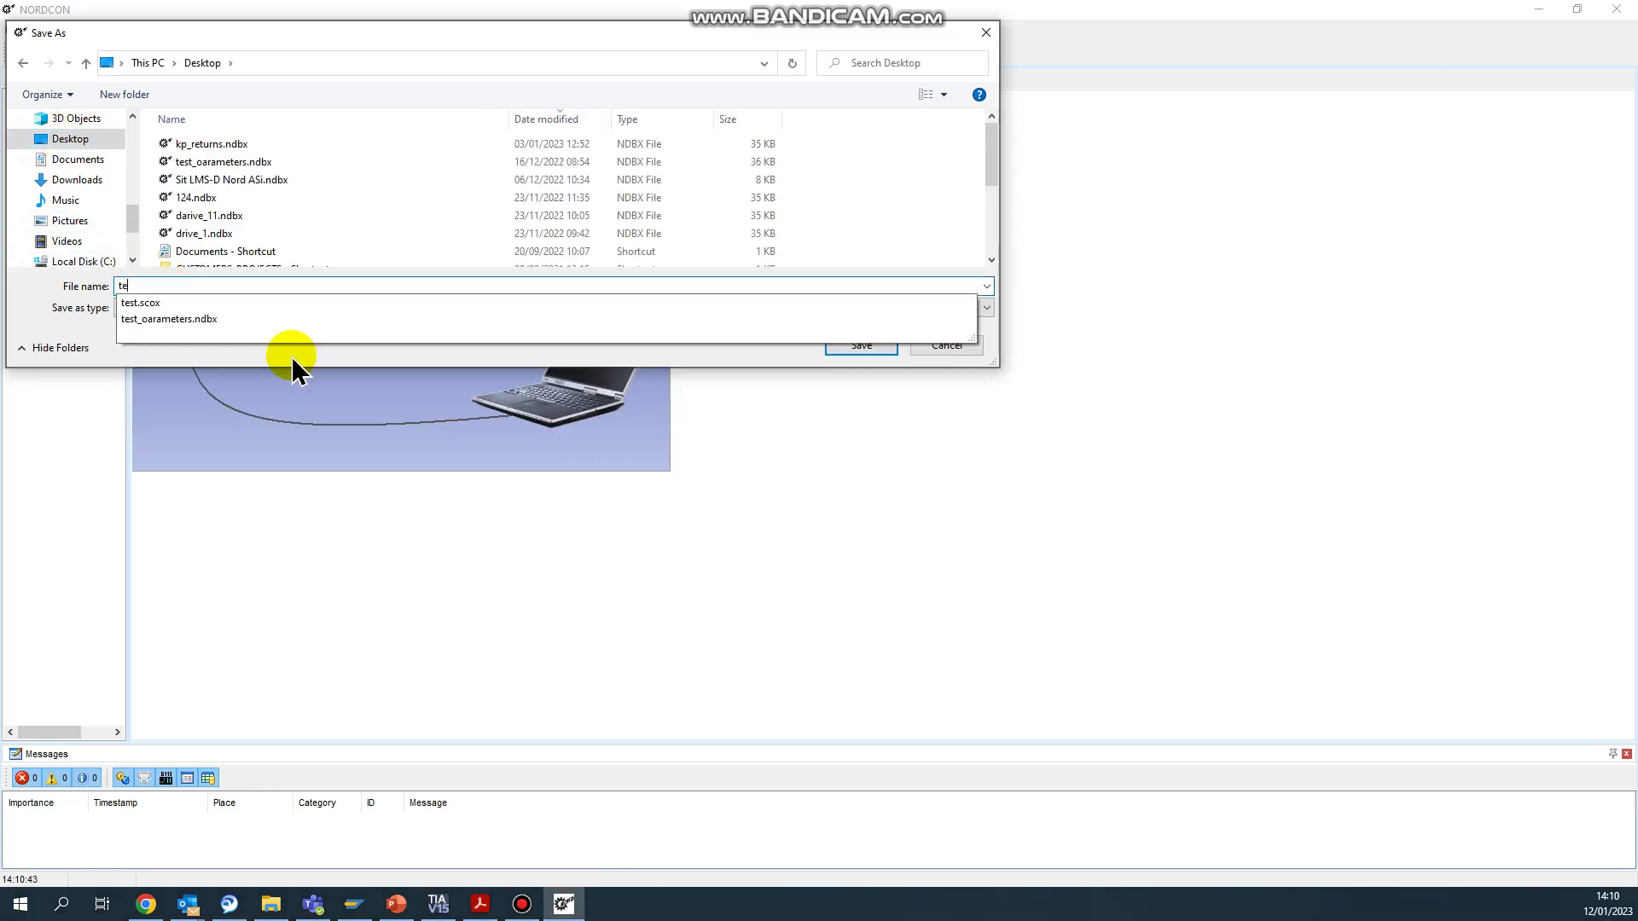
{"action": "type", "text": "st parameters"}
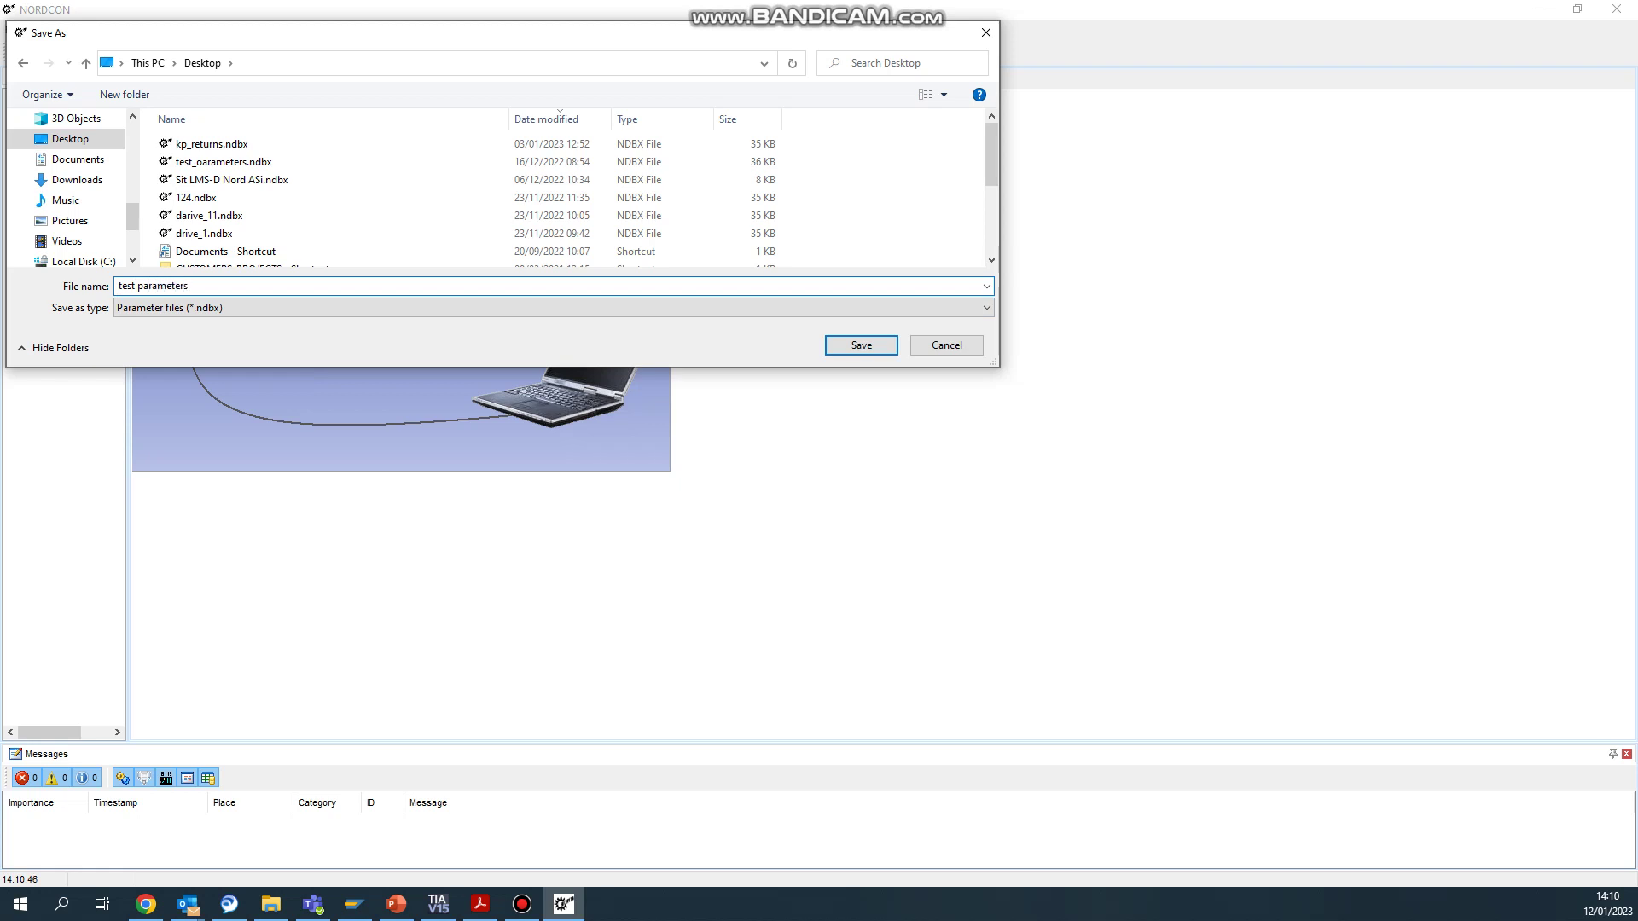
{"action": "left_click", "coordinate": [846, 345]}
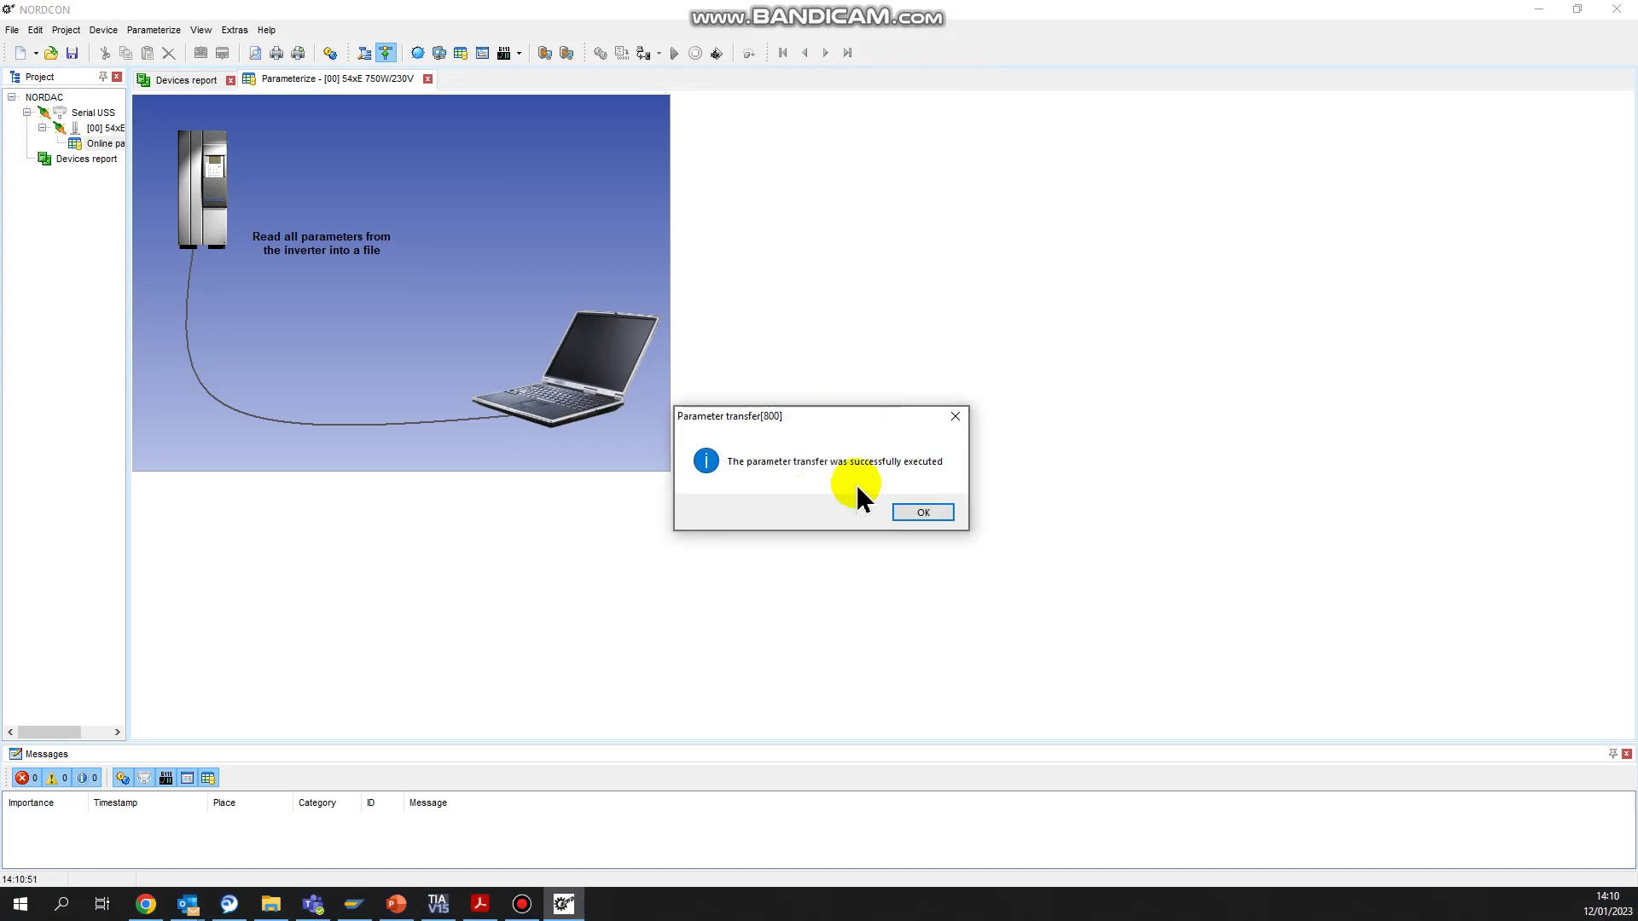
{"action": "left_click", "coordinate": [910, 508]}
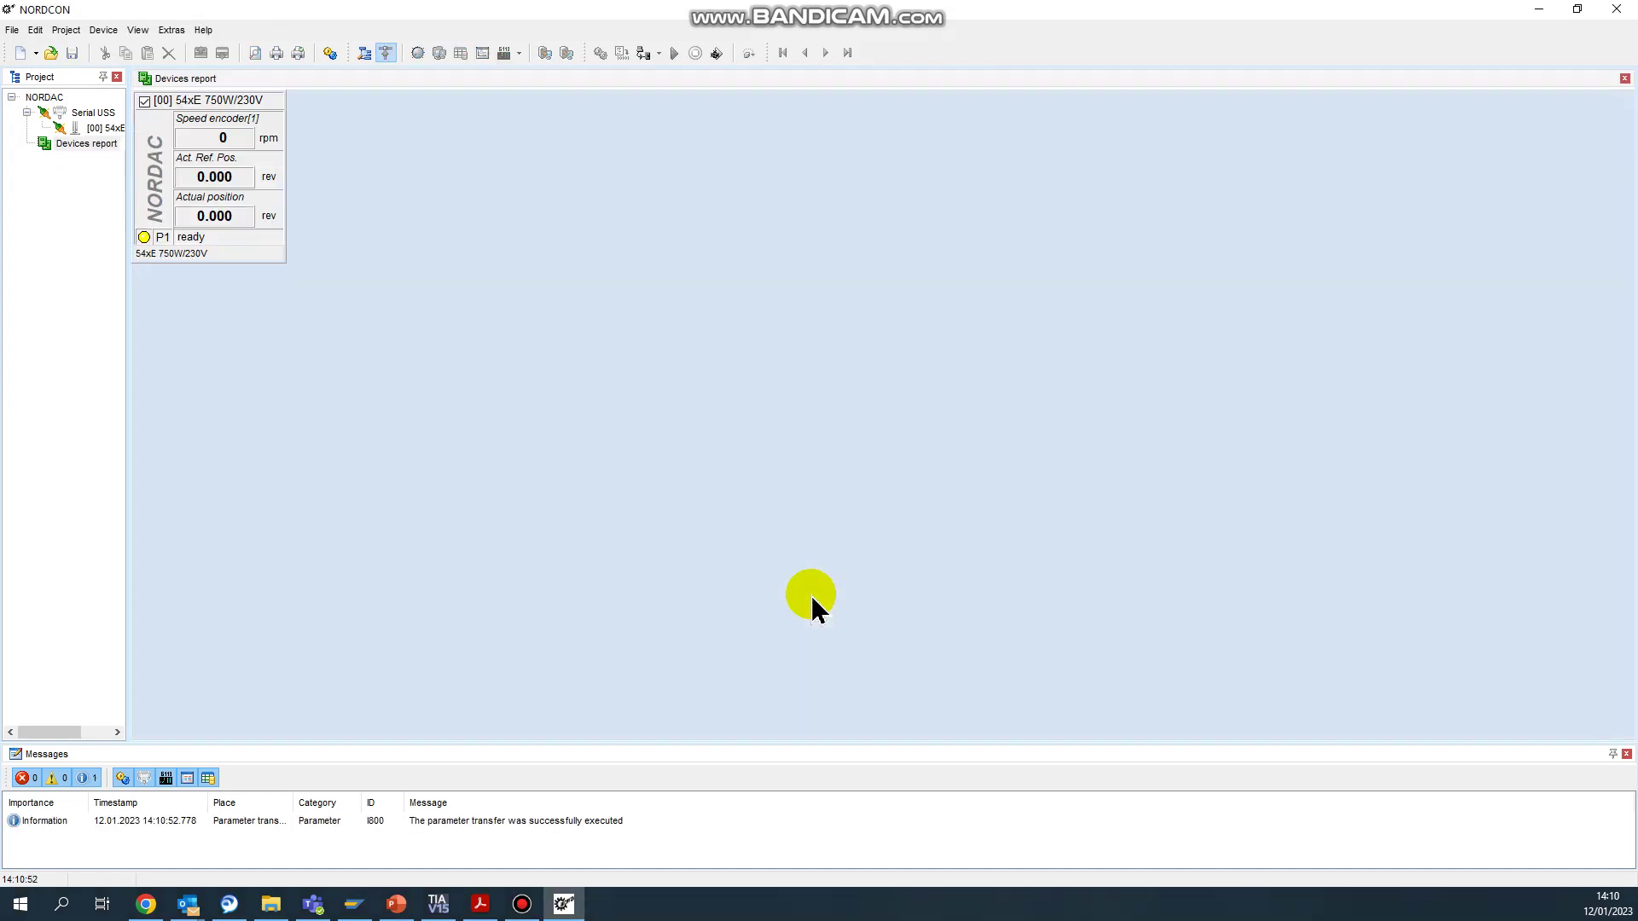
Transfer the parameters from test parameters.ndbx on the Desktop to the 54xE 750W/230V inverter.
{"action": "right_click", "coordinate": [238, 240]}
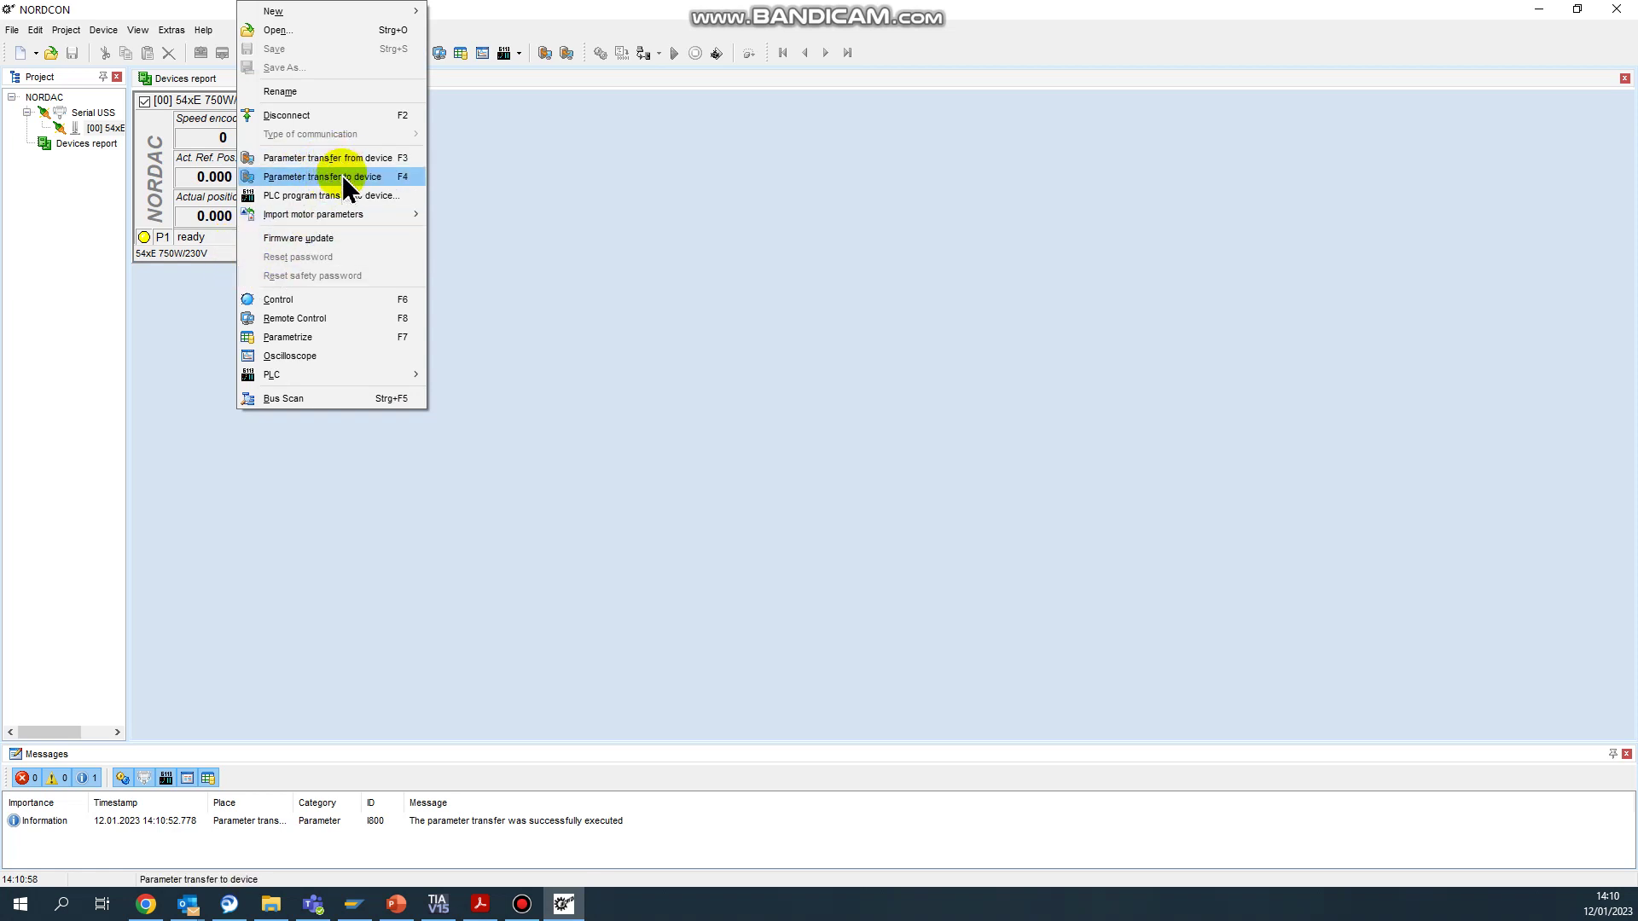
{"action": "left_click", "coordinate": [516, 213]}
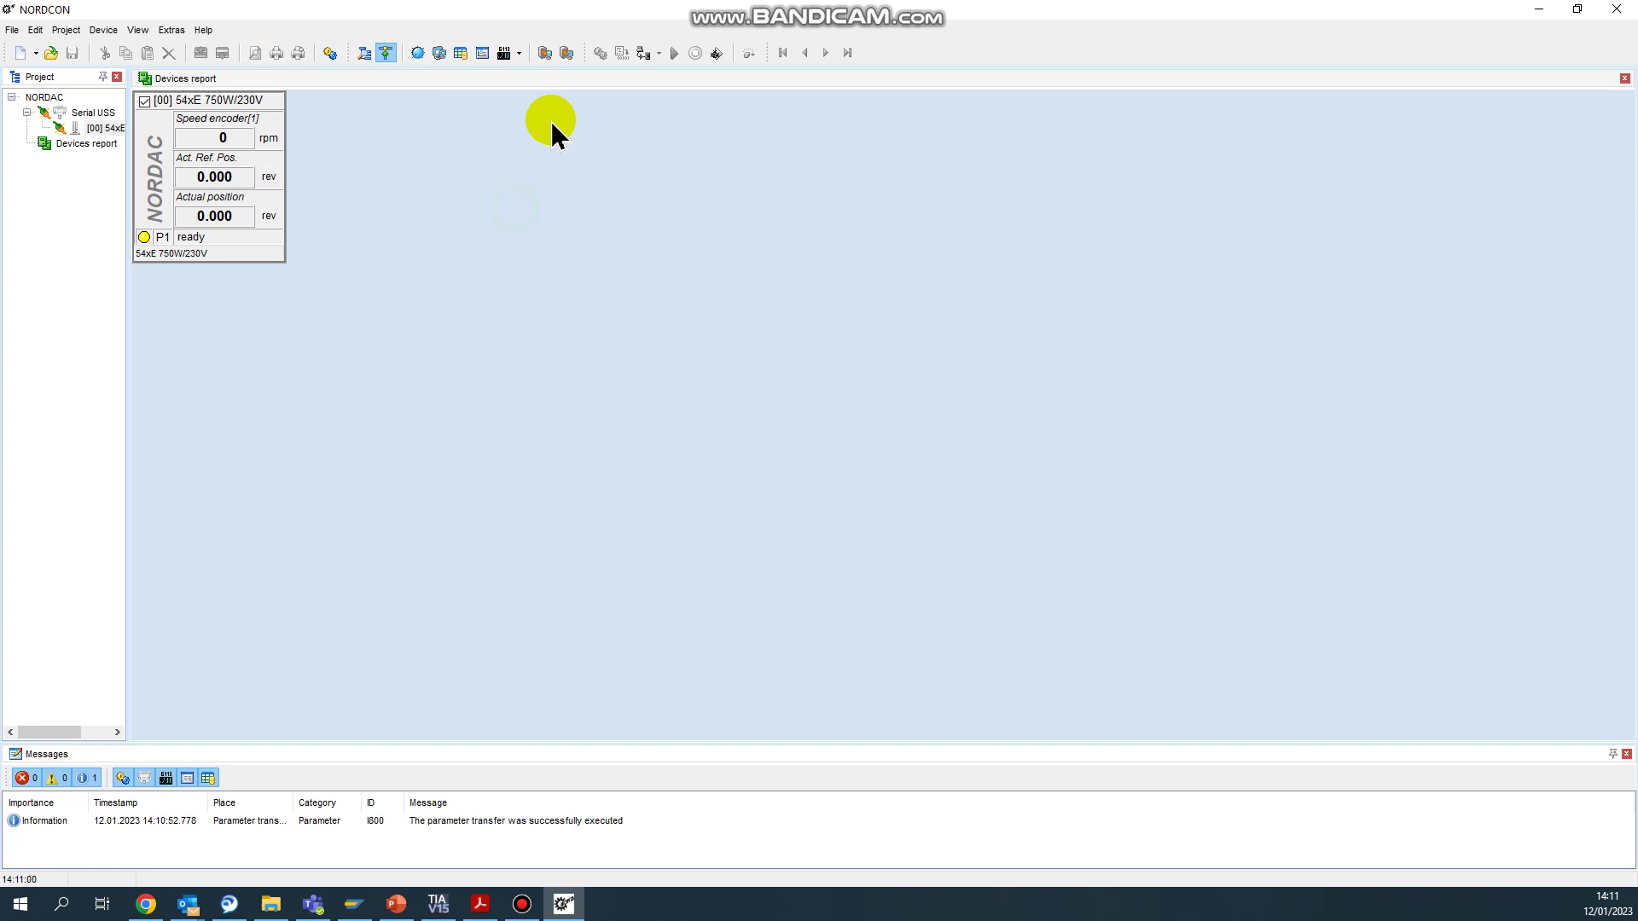
{"action": "left_click", "coordinate": [564, 54]}
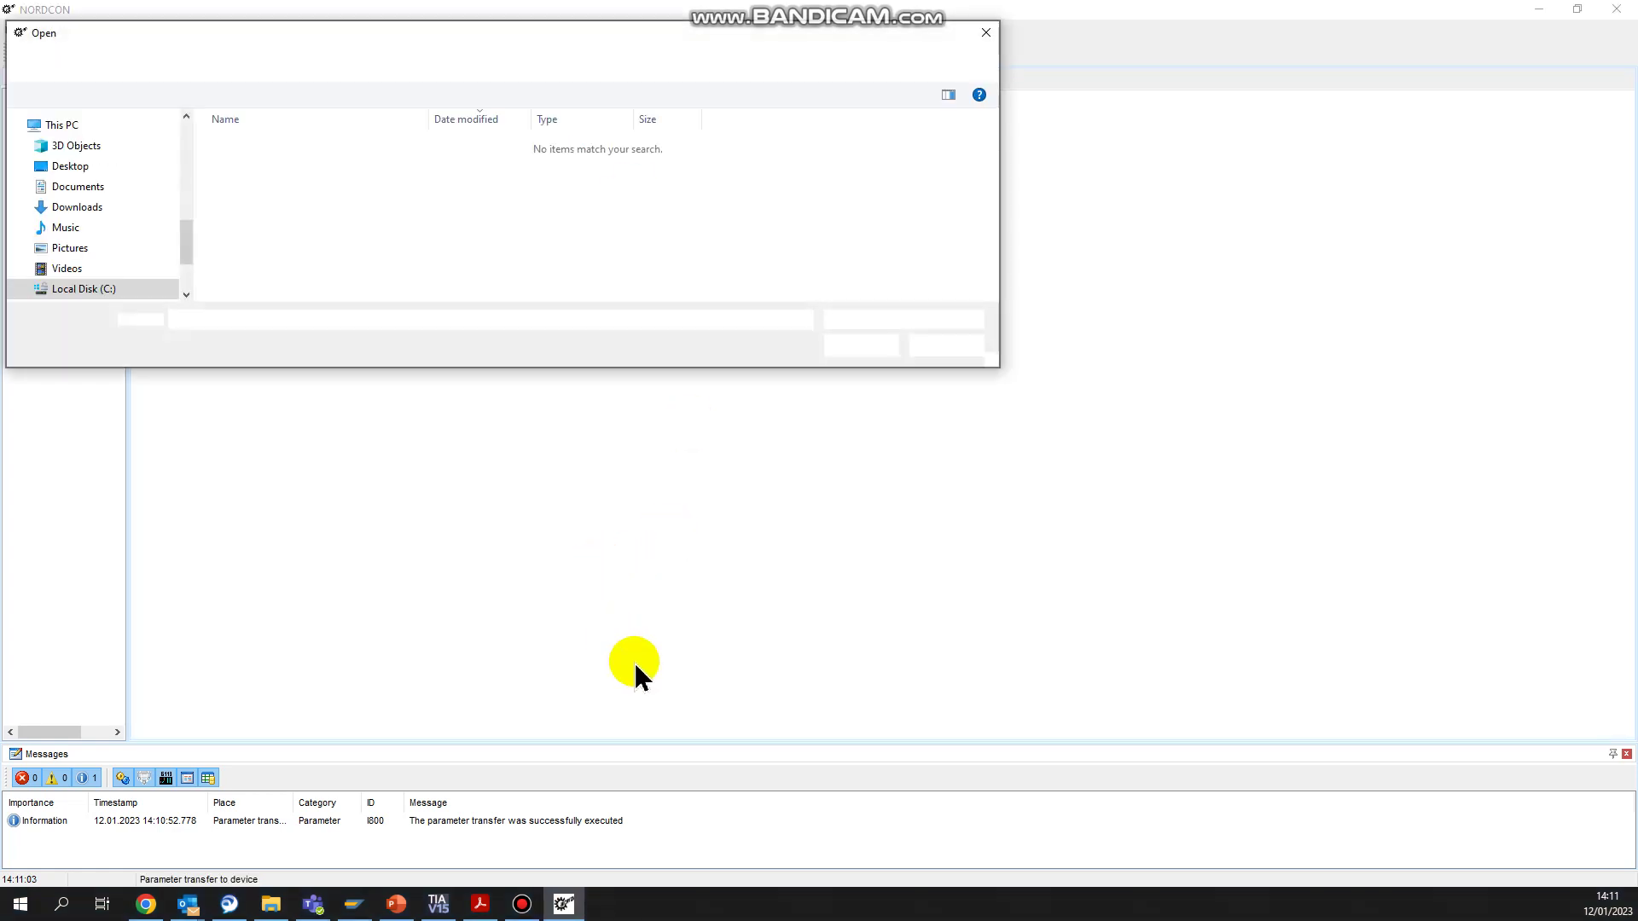
{"action": "left_click", "coordinate": [65, 173]}
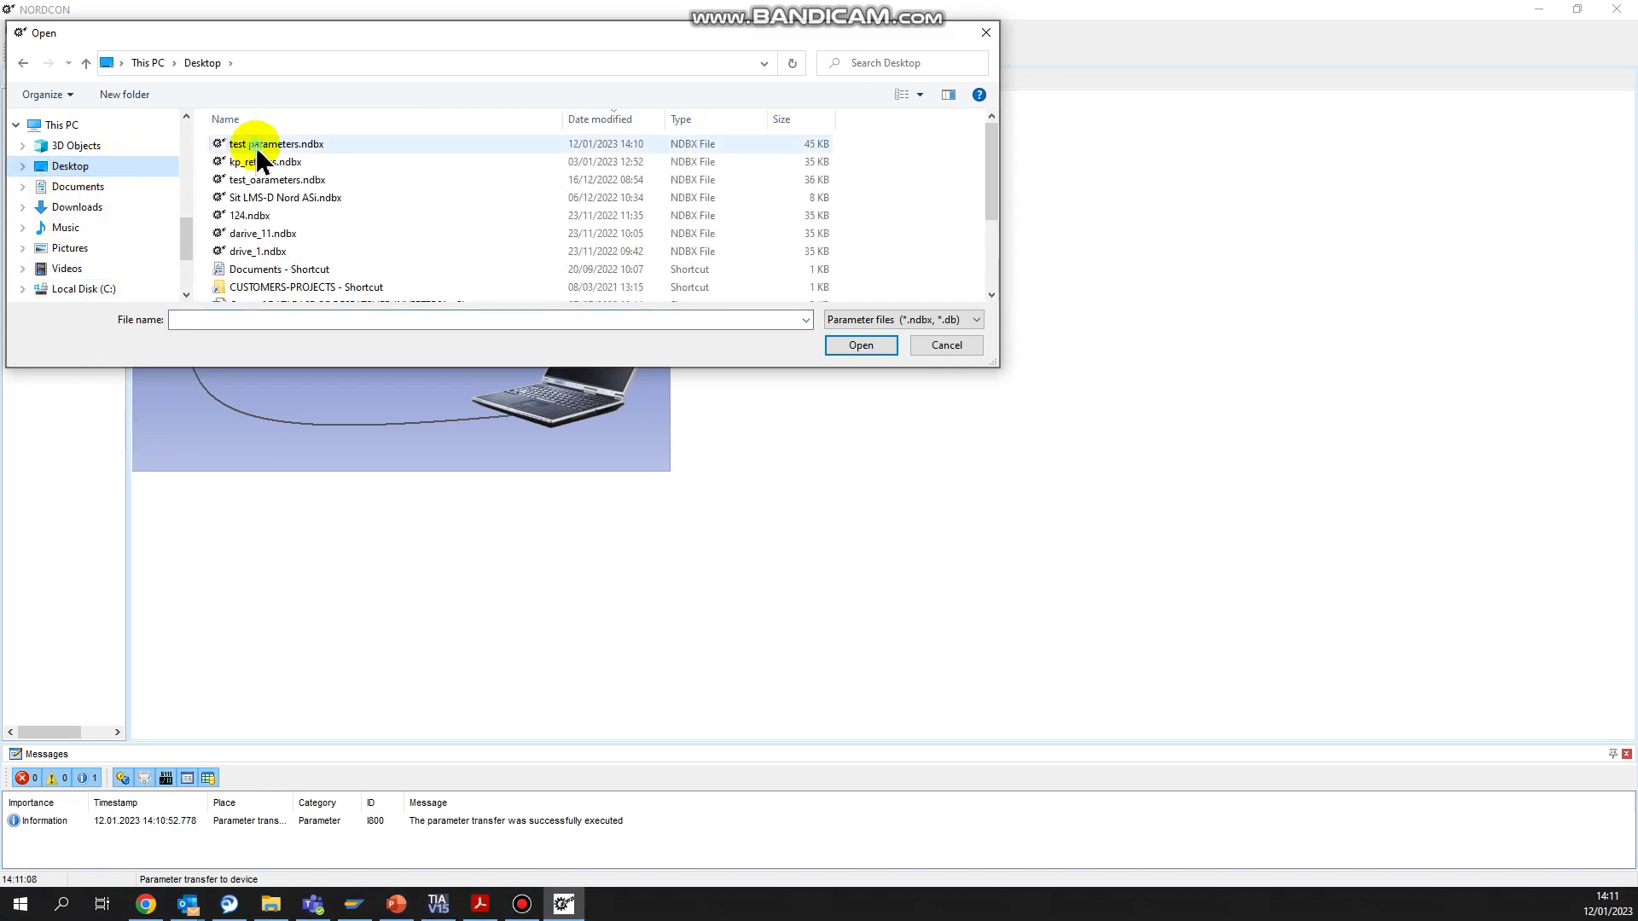
{"action": "left_click", "coordinate": [255, 147]}
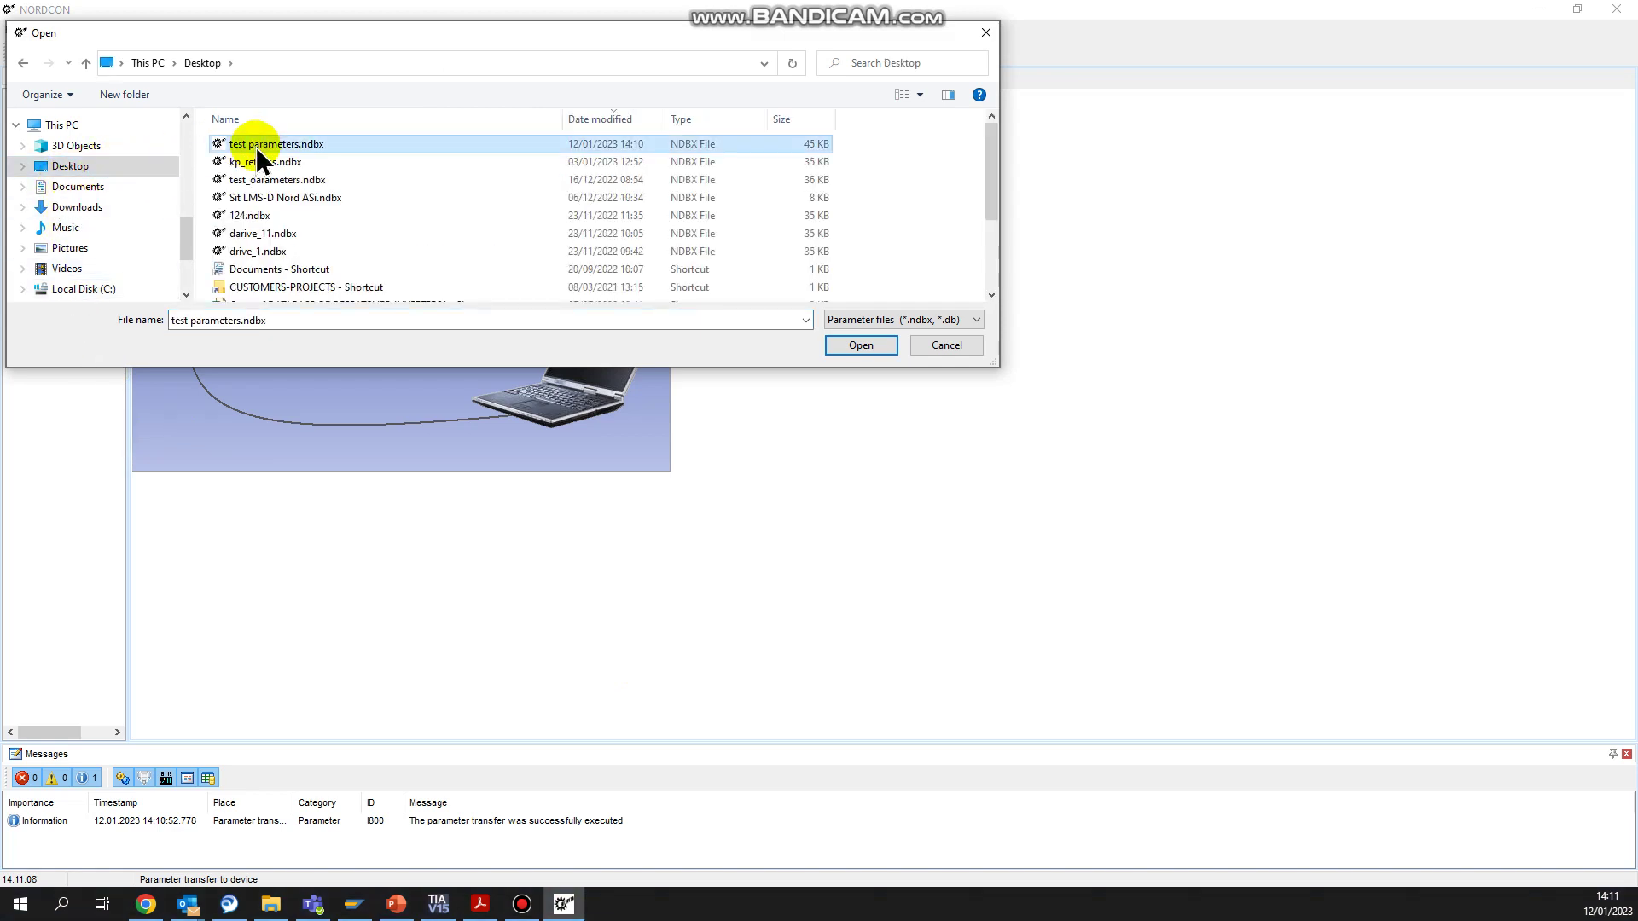
{"action": "left_click", "coordinate": [860, 345]}
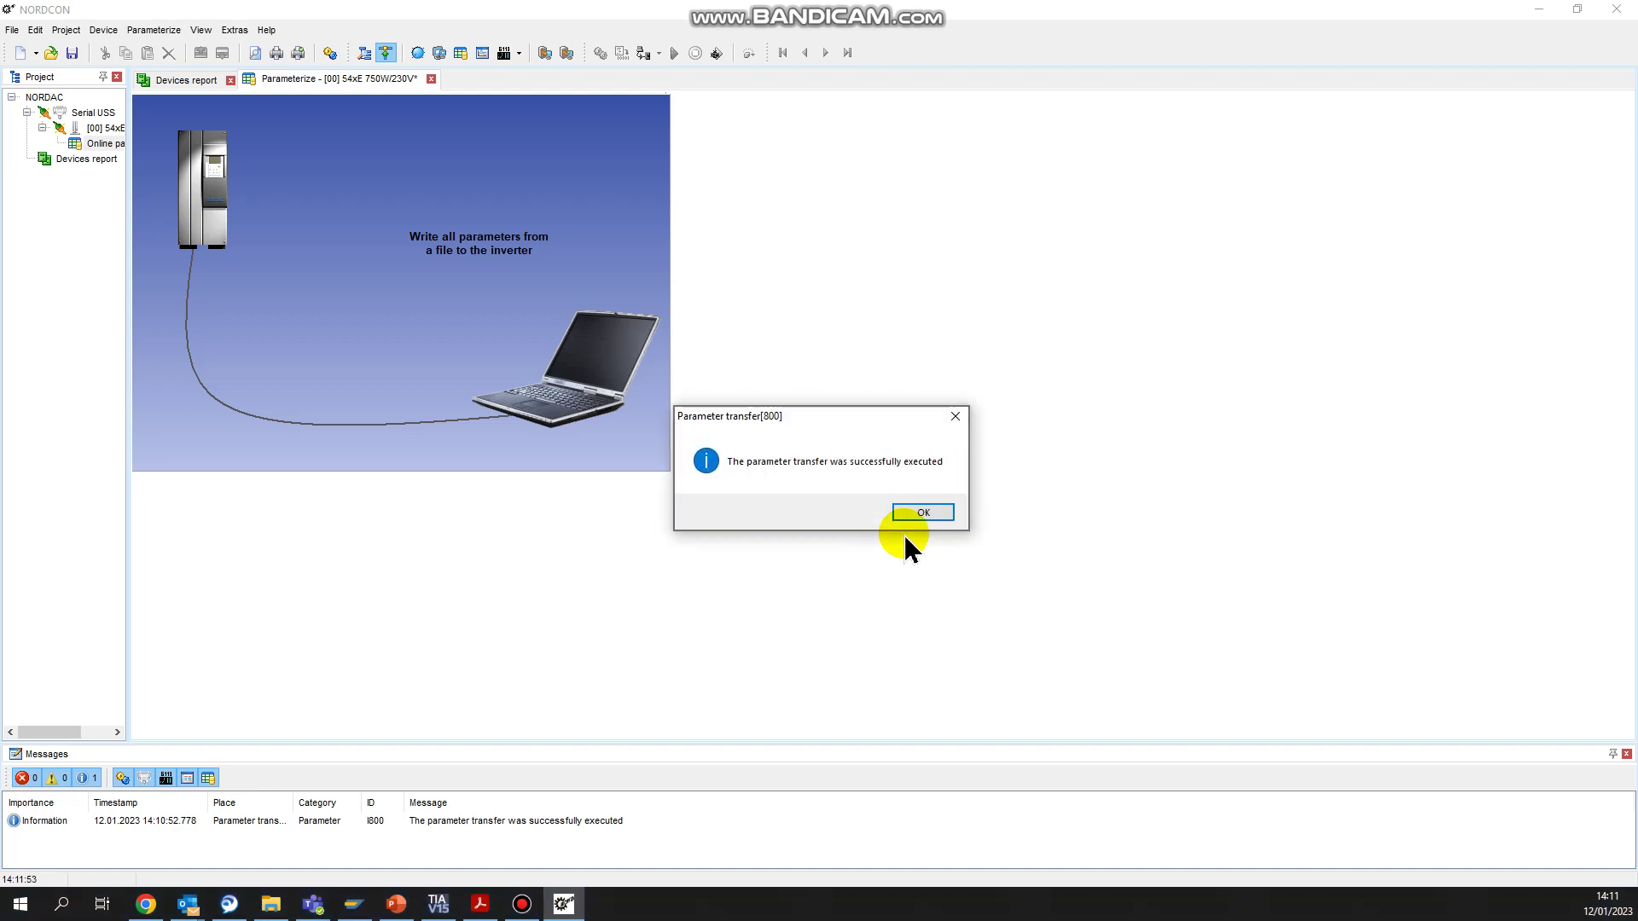
{"action": "left_click", "coordinate": [906, 511]}
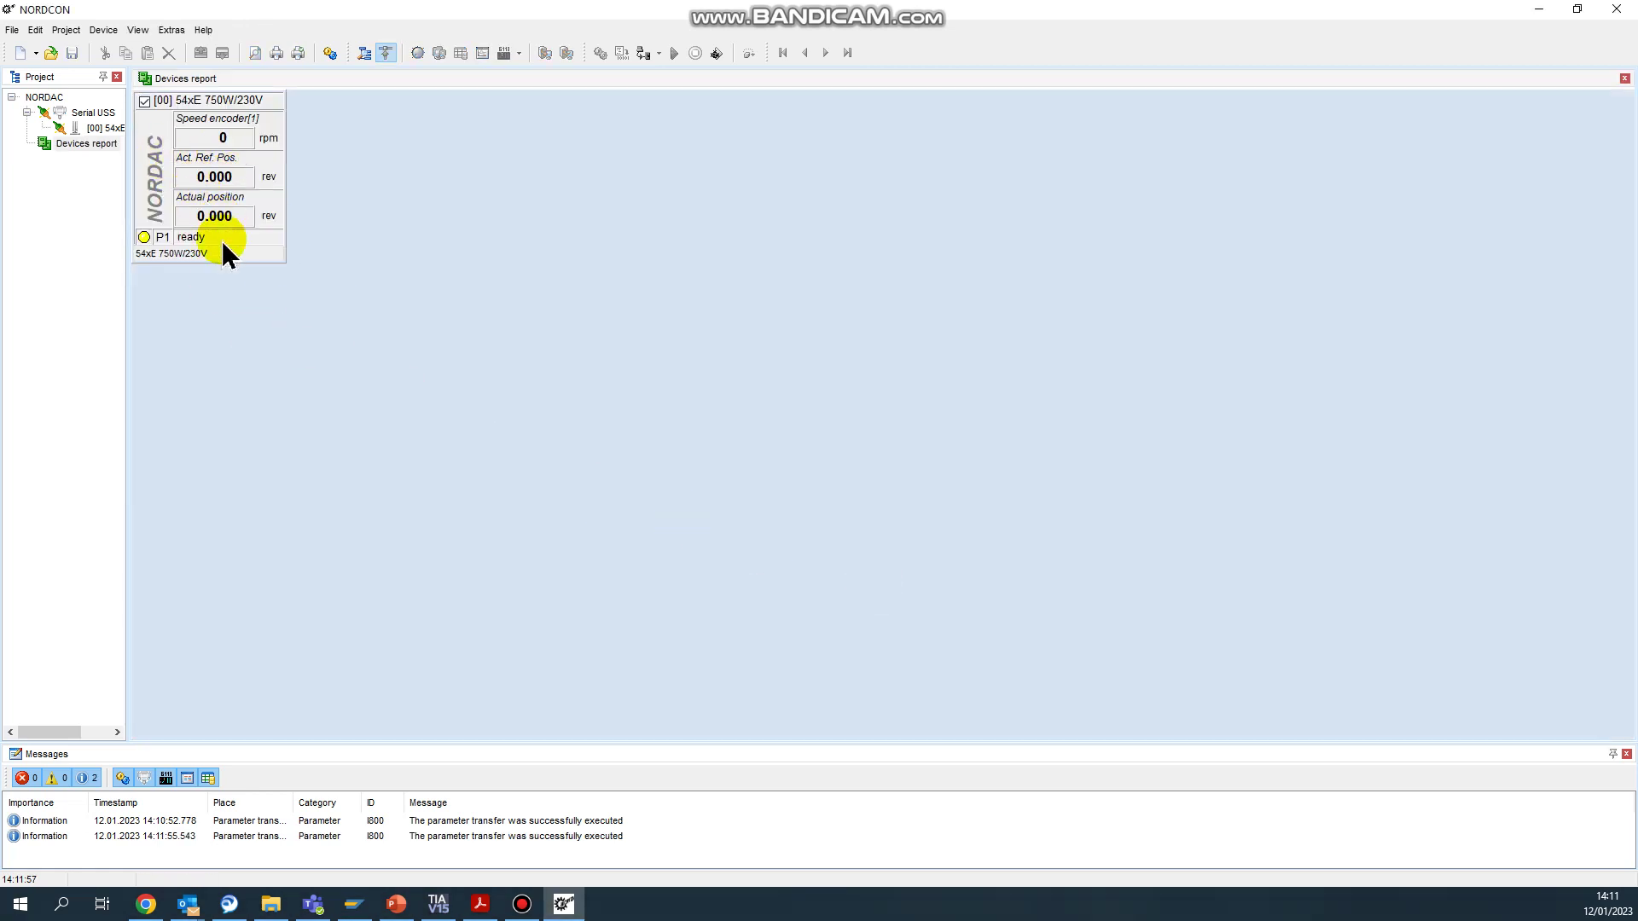
Open the parametrization of the 54xE 750W/230V inverter and read all its parameters.
{"action": "right_click", "coordinate": [223, 241]}
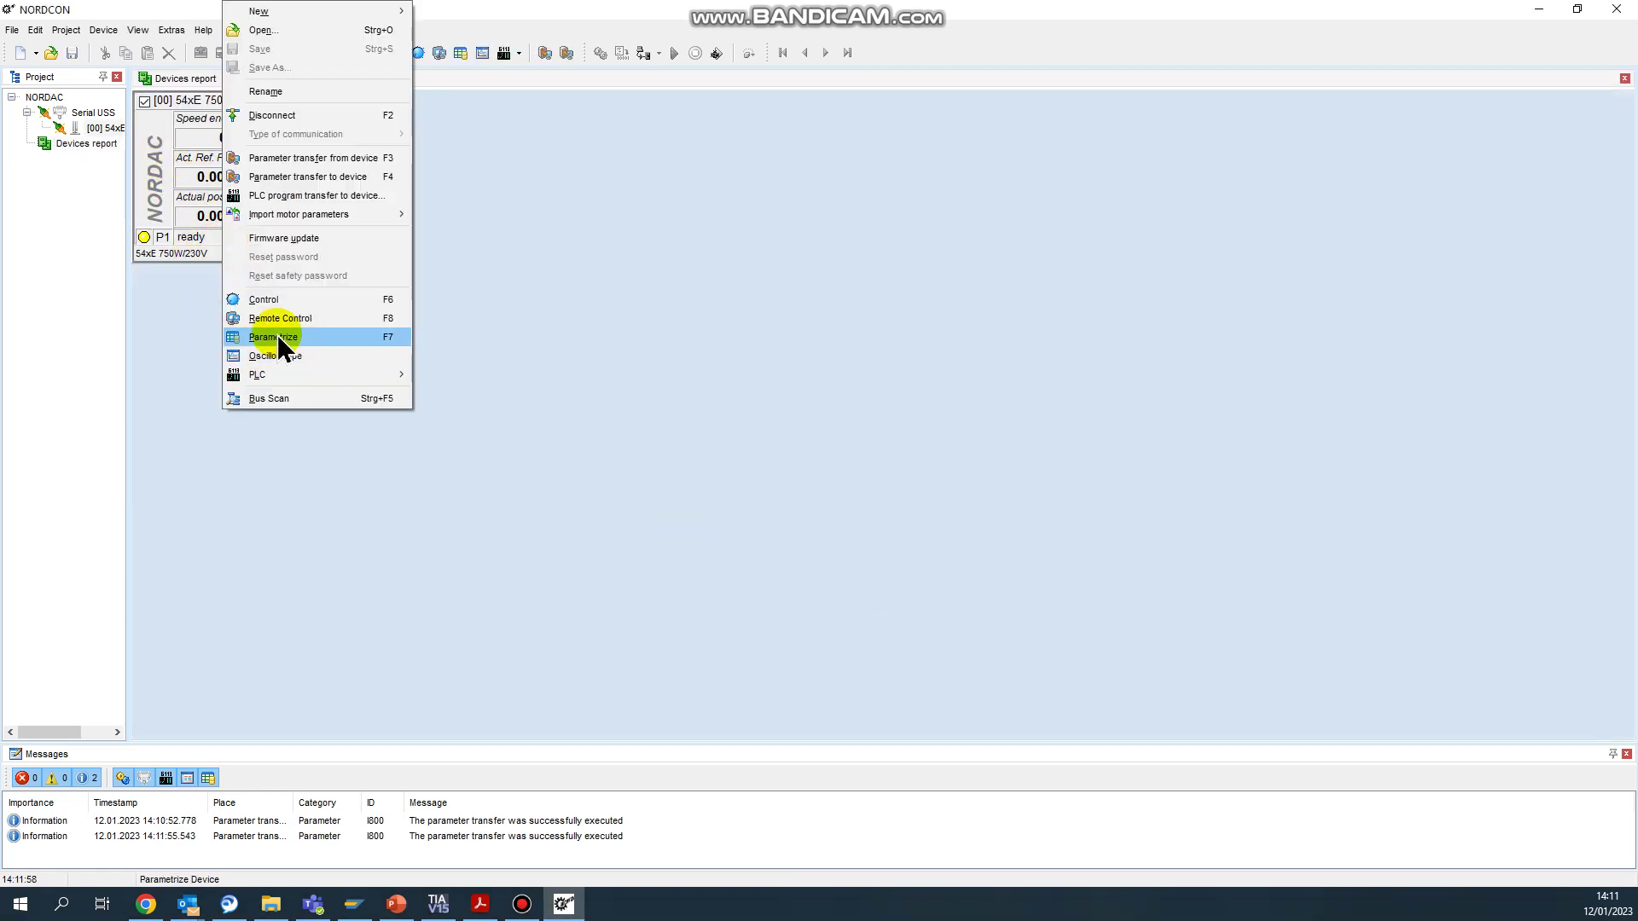
{"action": "left_click", "coordinate": [525, 346]}
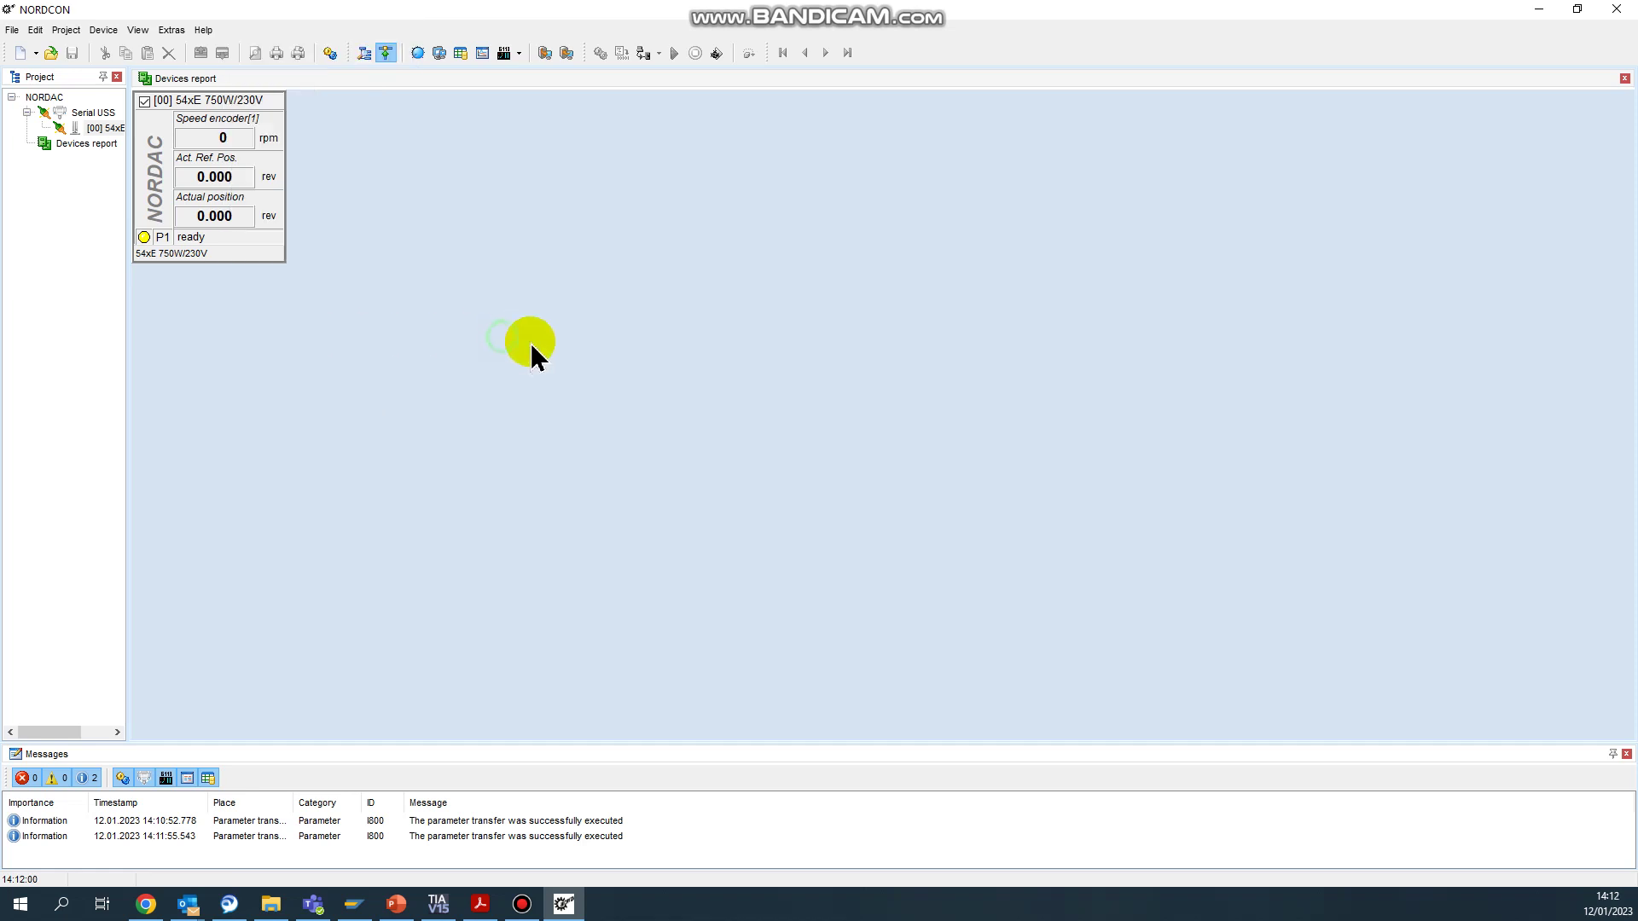
{"action": "left_click", "coordinate": [459, 53]}
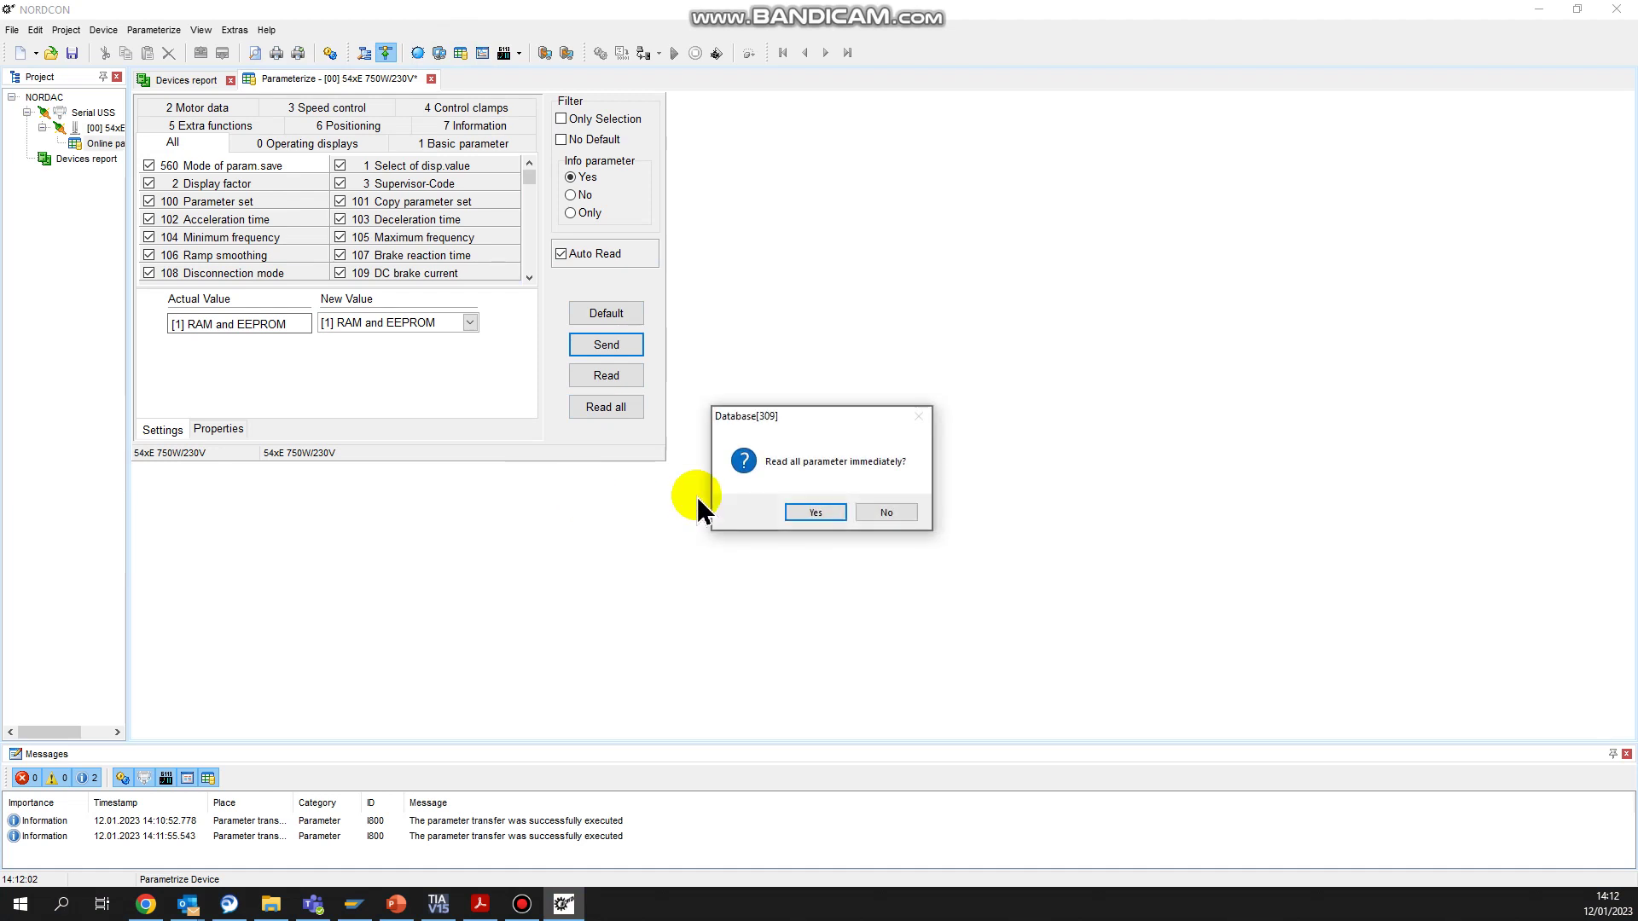
{"action": "left_click", "coordinate": [809, 511]}
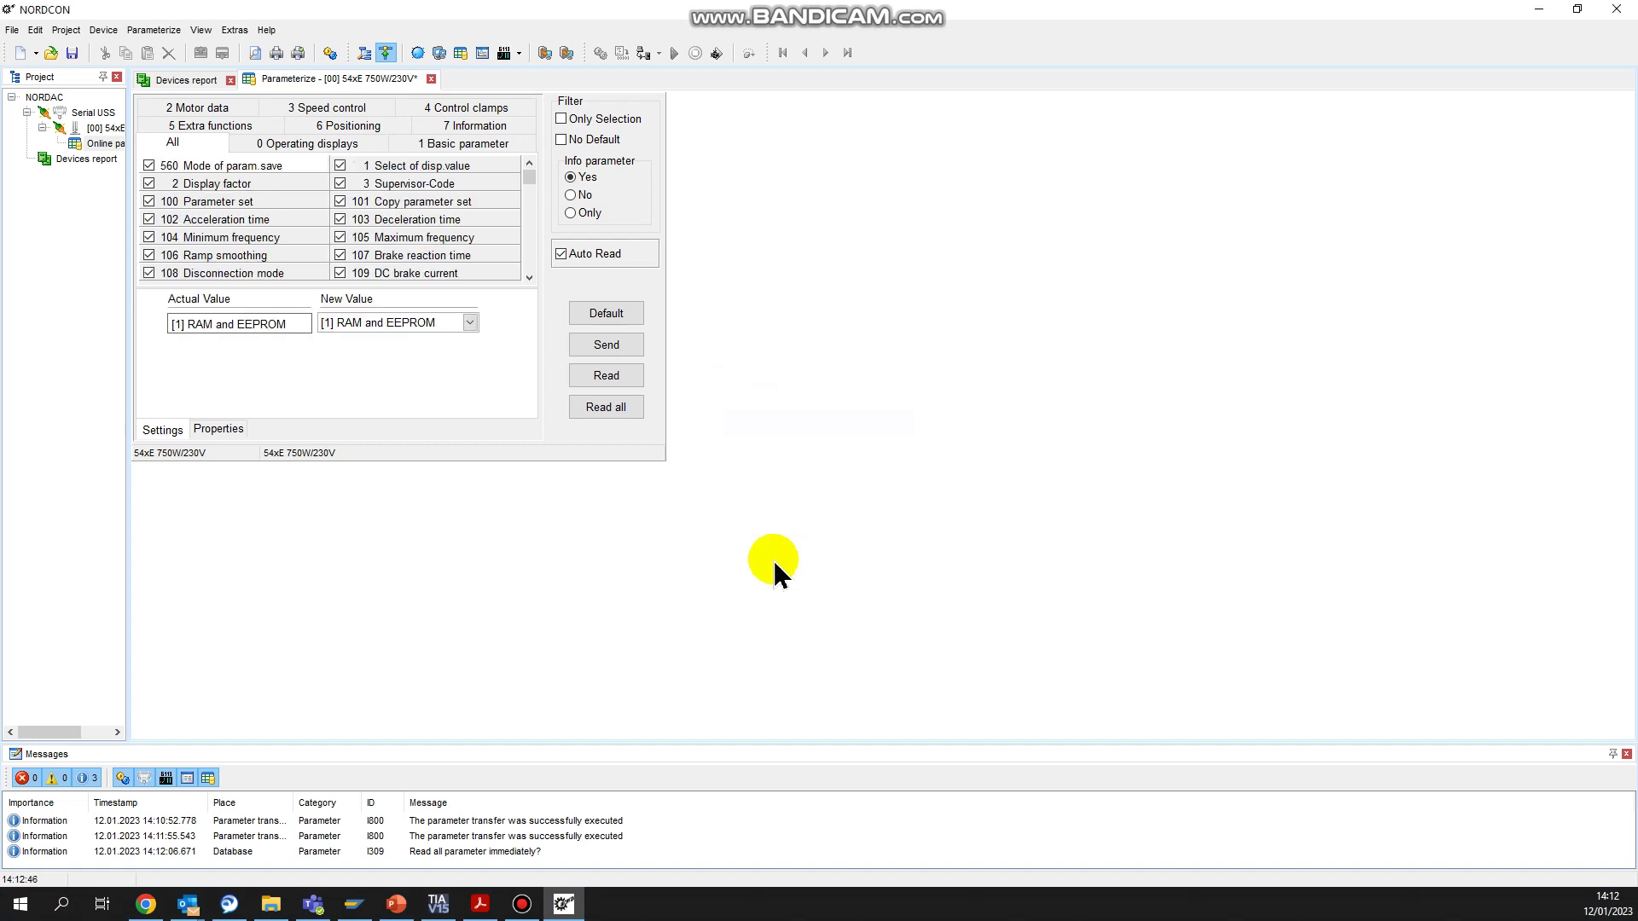
Check the acceleration and deceleration times, and set parameter 105 Maximum frequency for P1 to 40 Hz and send it to the inverter.
{"action": "left_click", "coordinate": [206, 223]}
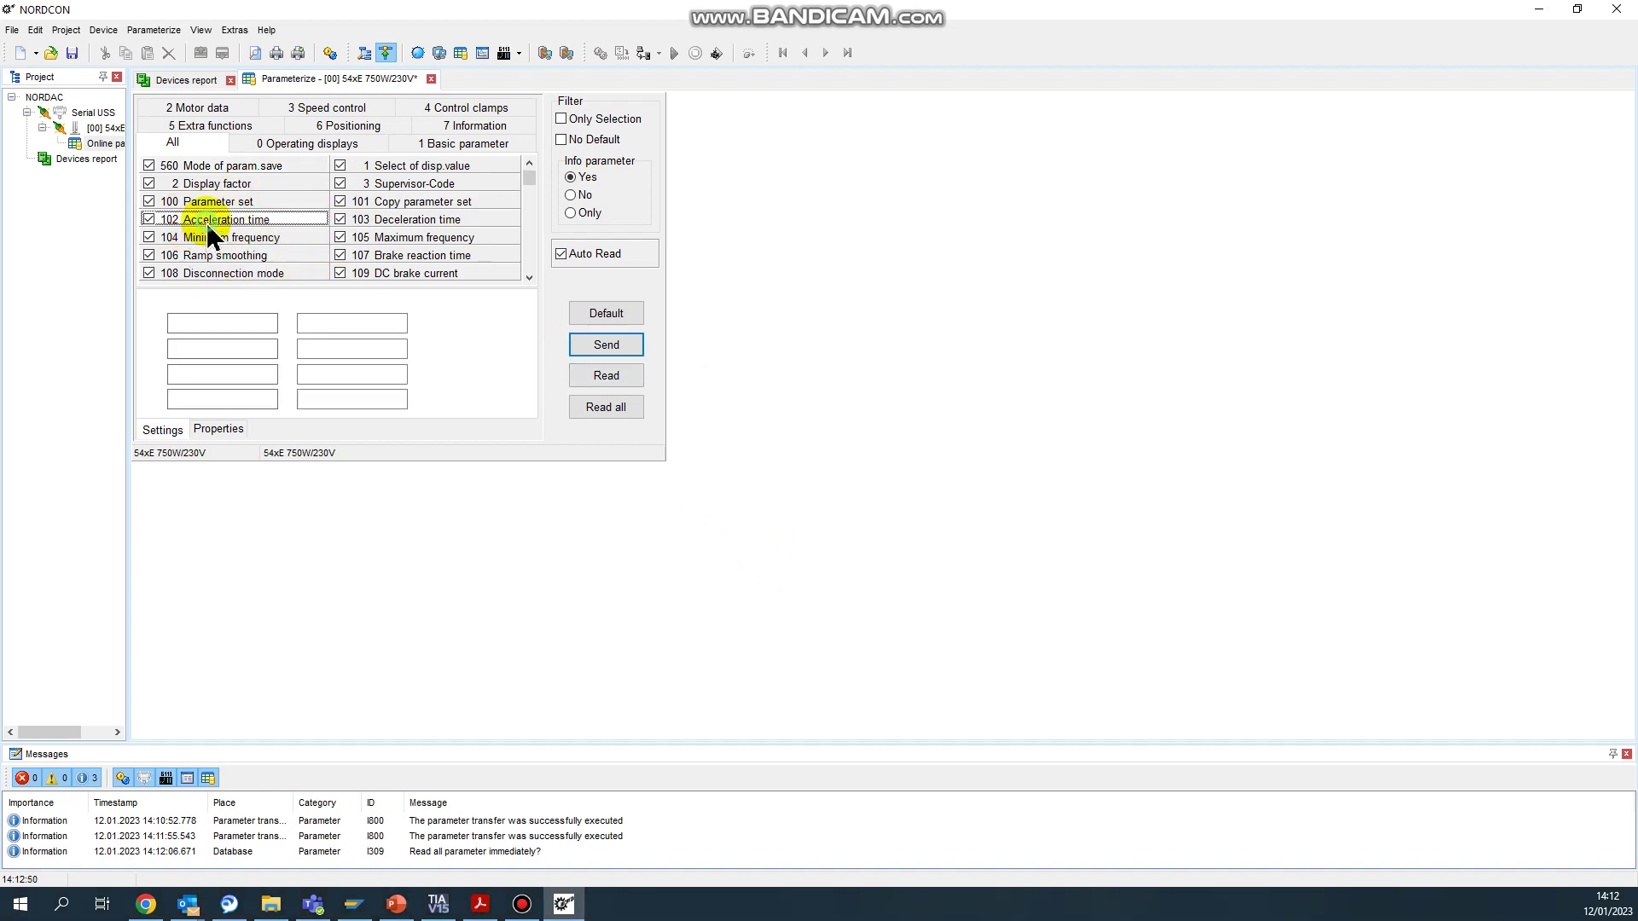
{"action": "left_click", "coordinate": [406, 223]}
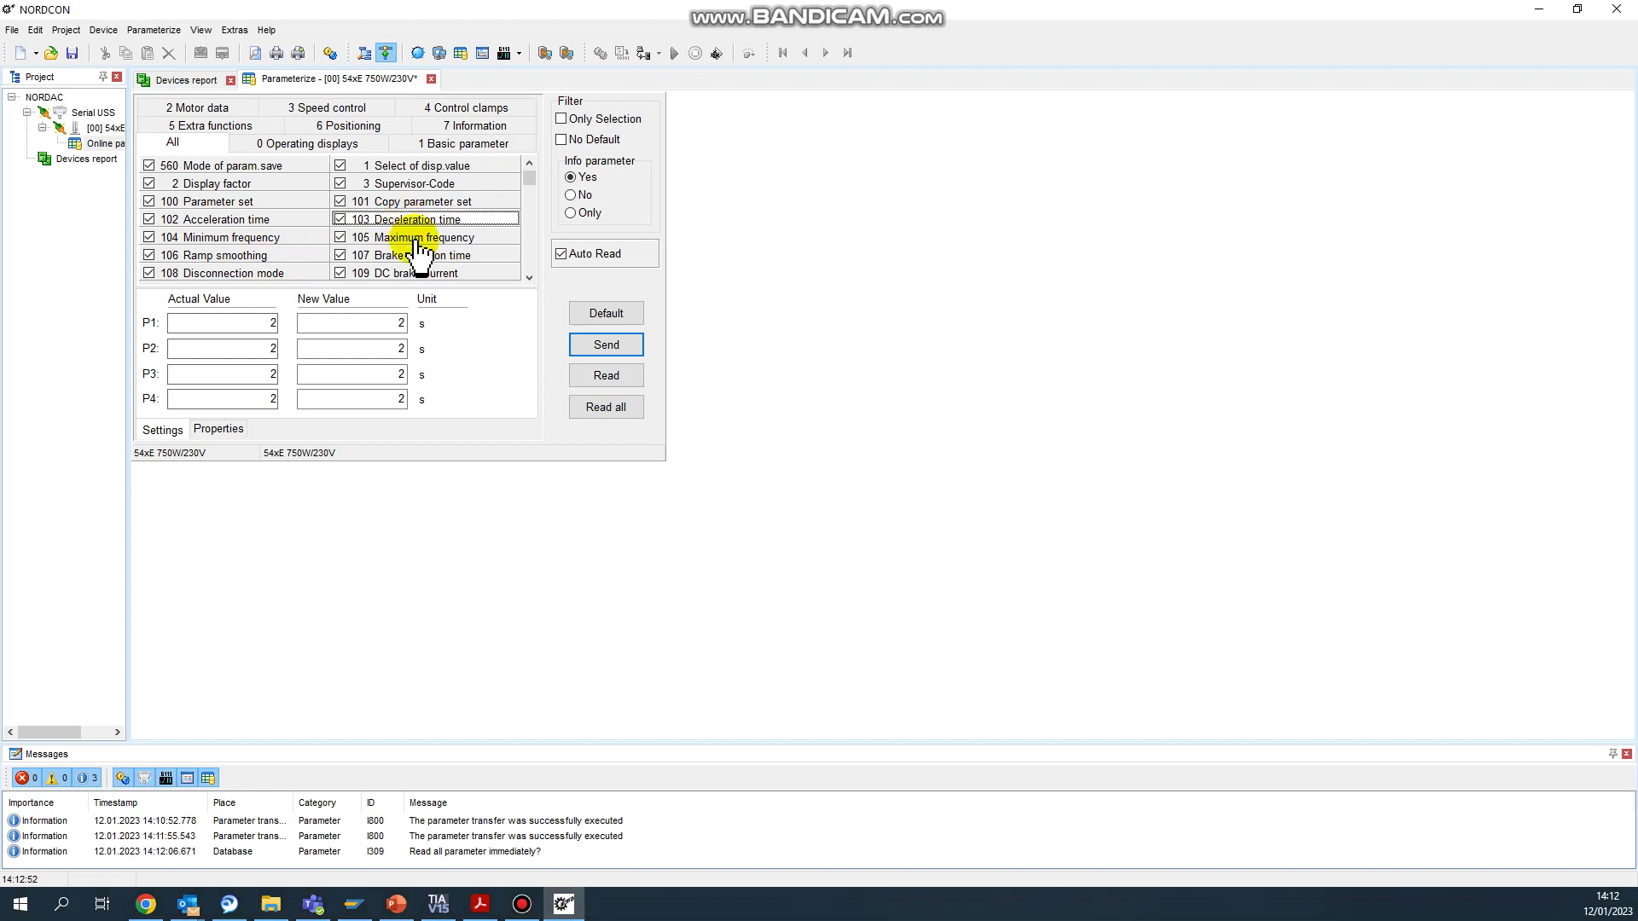
{"action": "left_click", "coordinate": [388, 242]}
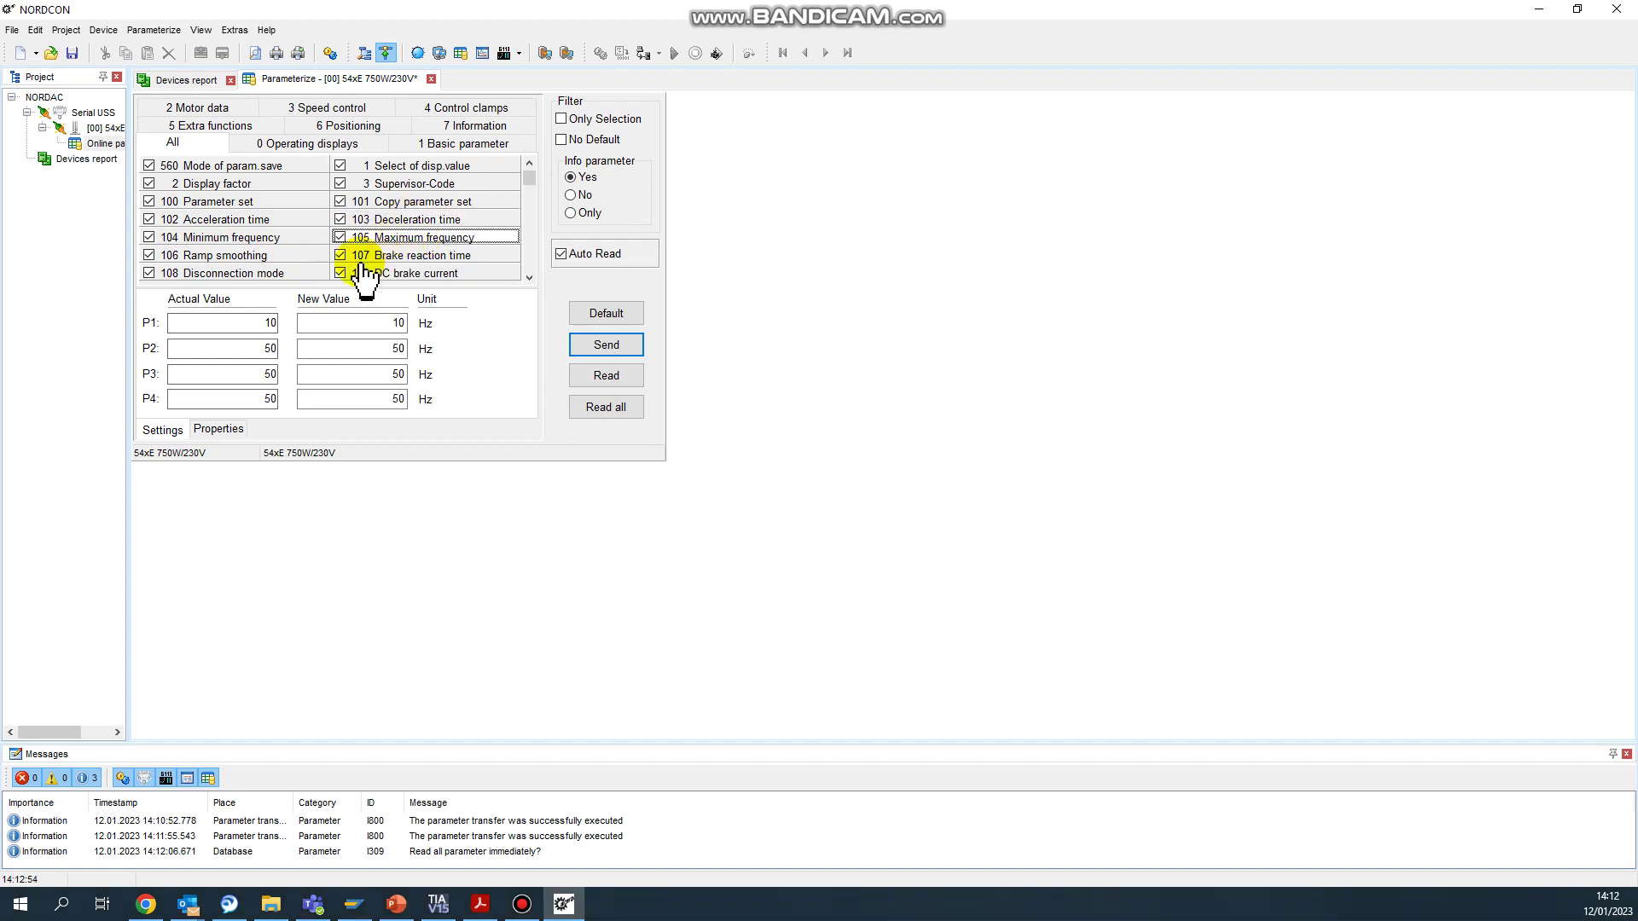
{"action": "left_click", "coordinate": [359, 323]}
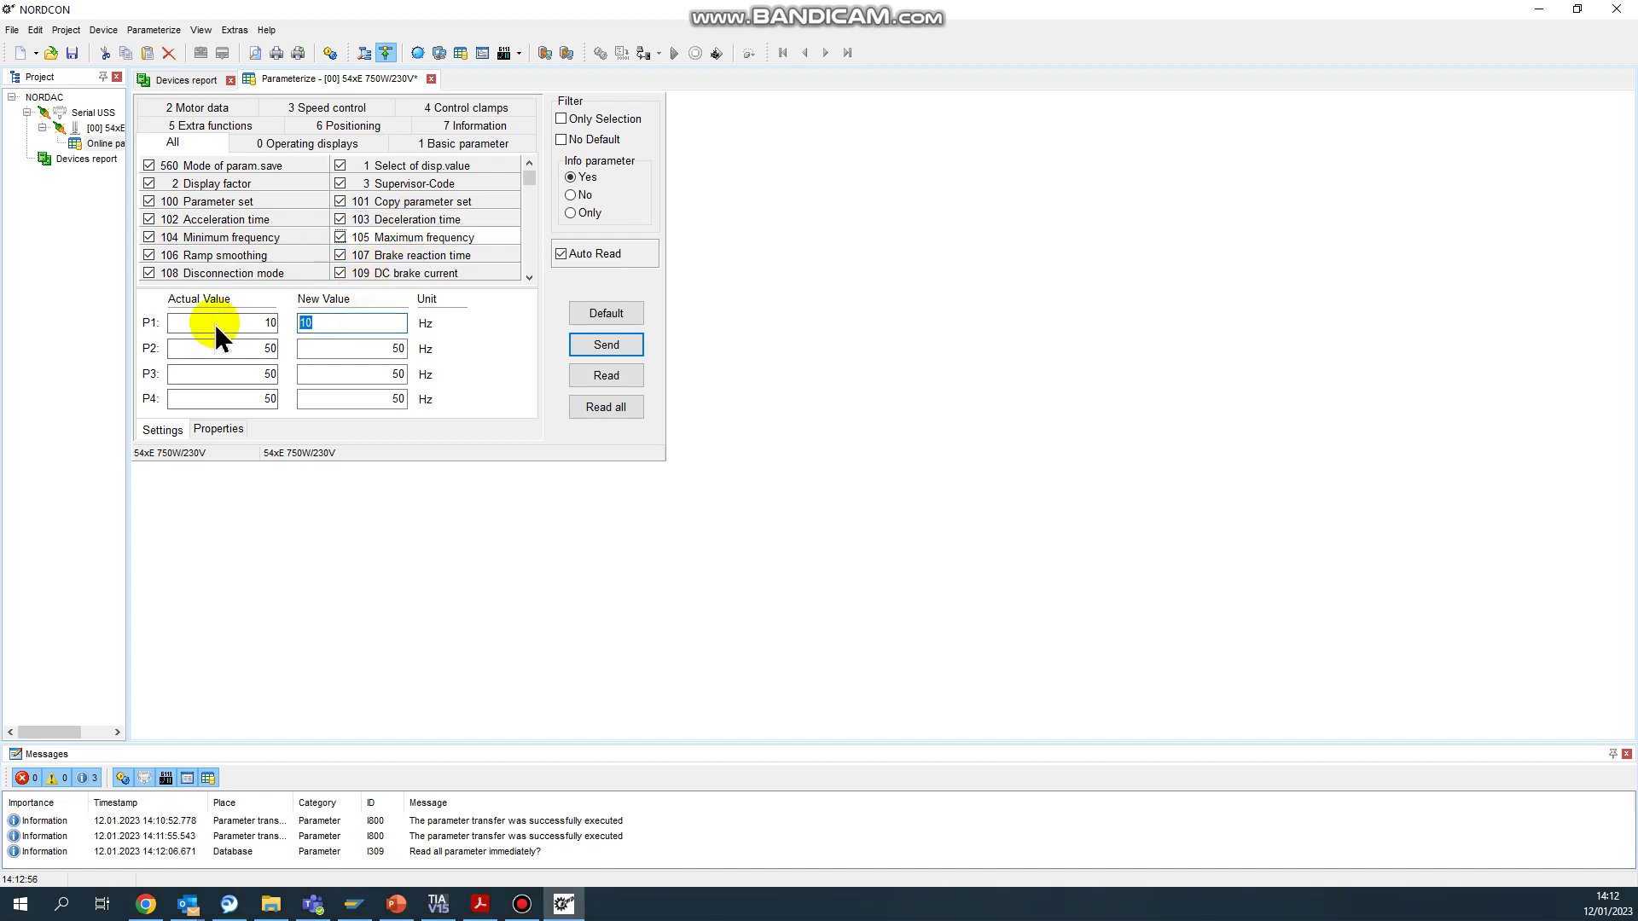
{"action": "type", "text": "40"}
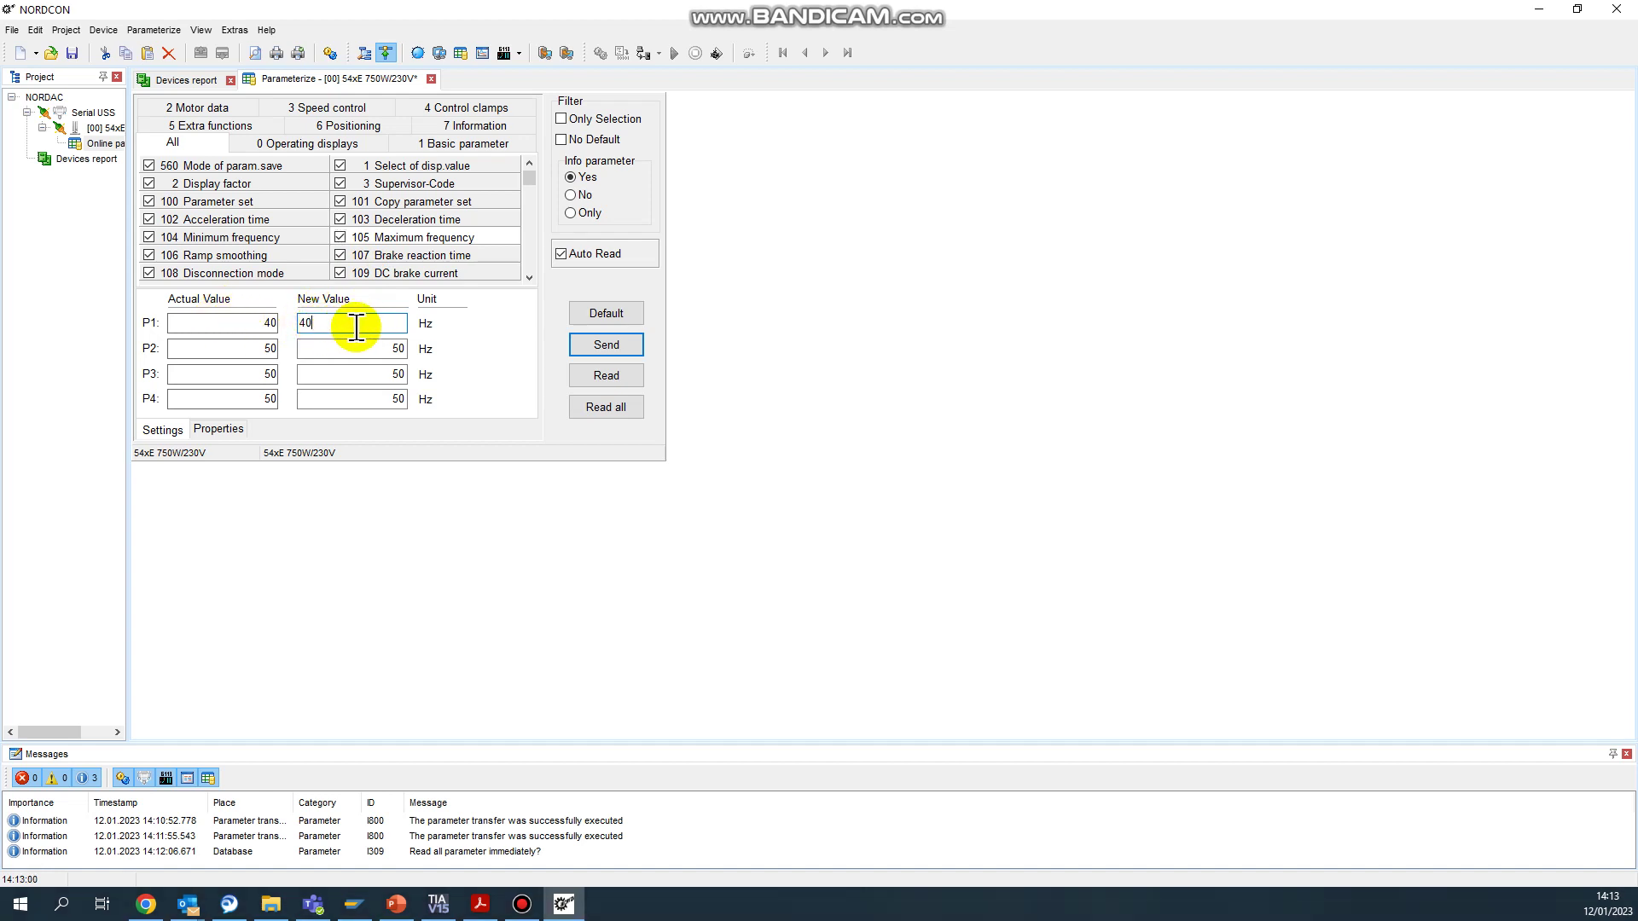
{"action": "left_click", "coordinate": [622, 350]}
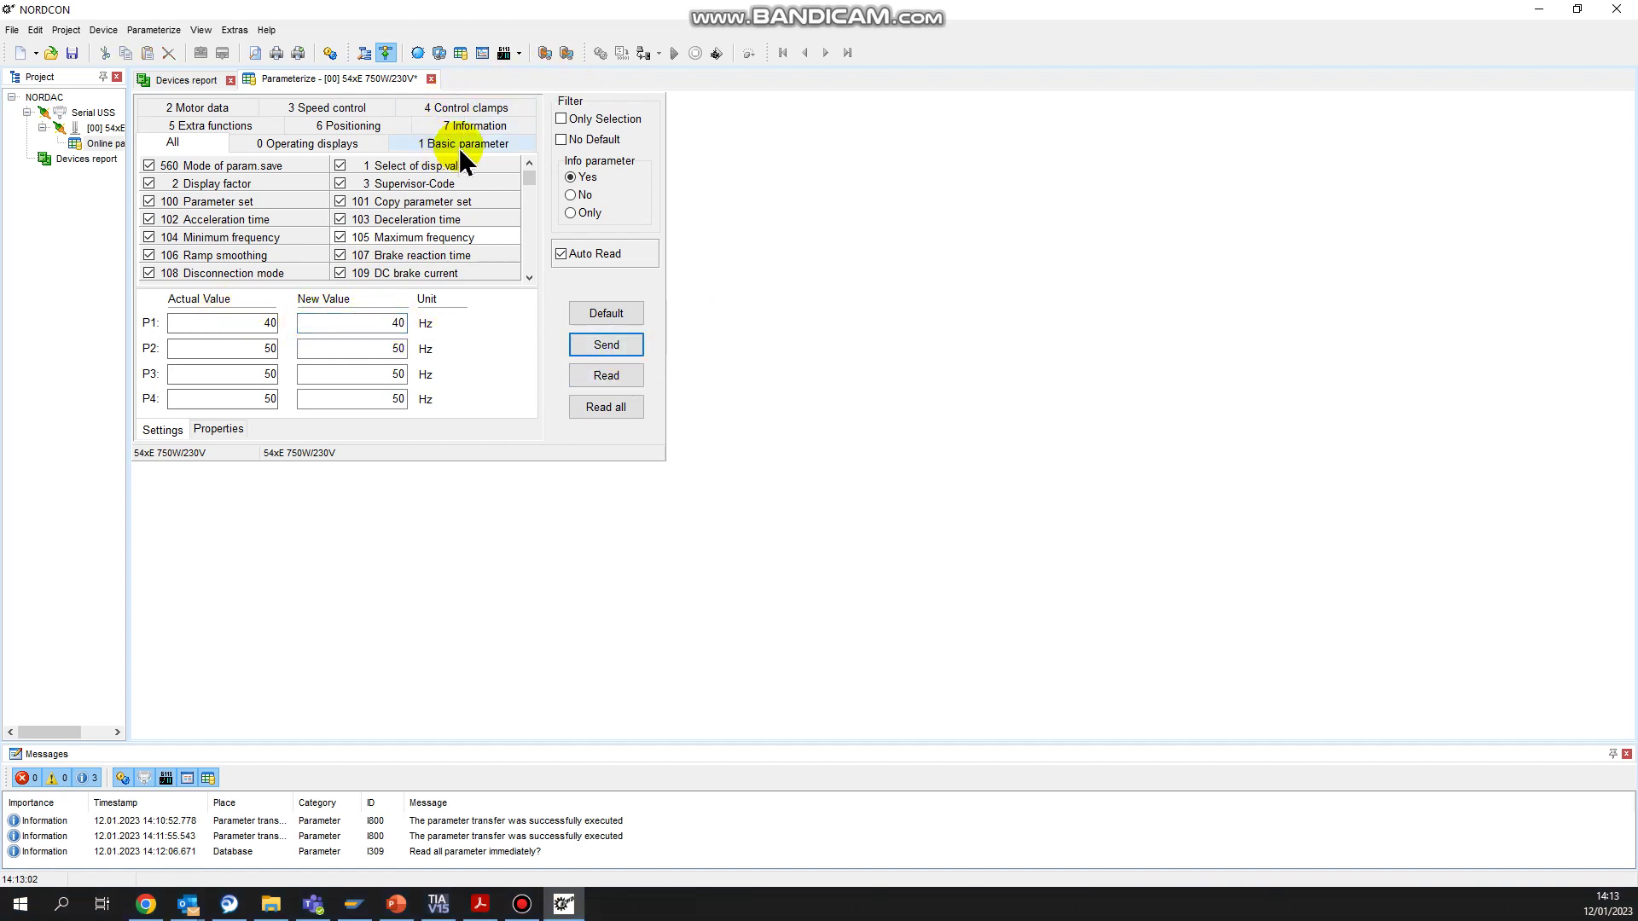
Filter the parameters to those with non-default values, and generate and review the printable parameter list.
{"action": "left_click", "coordinate": [562, 140]}
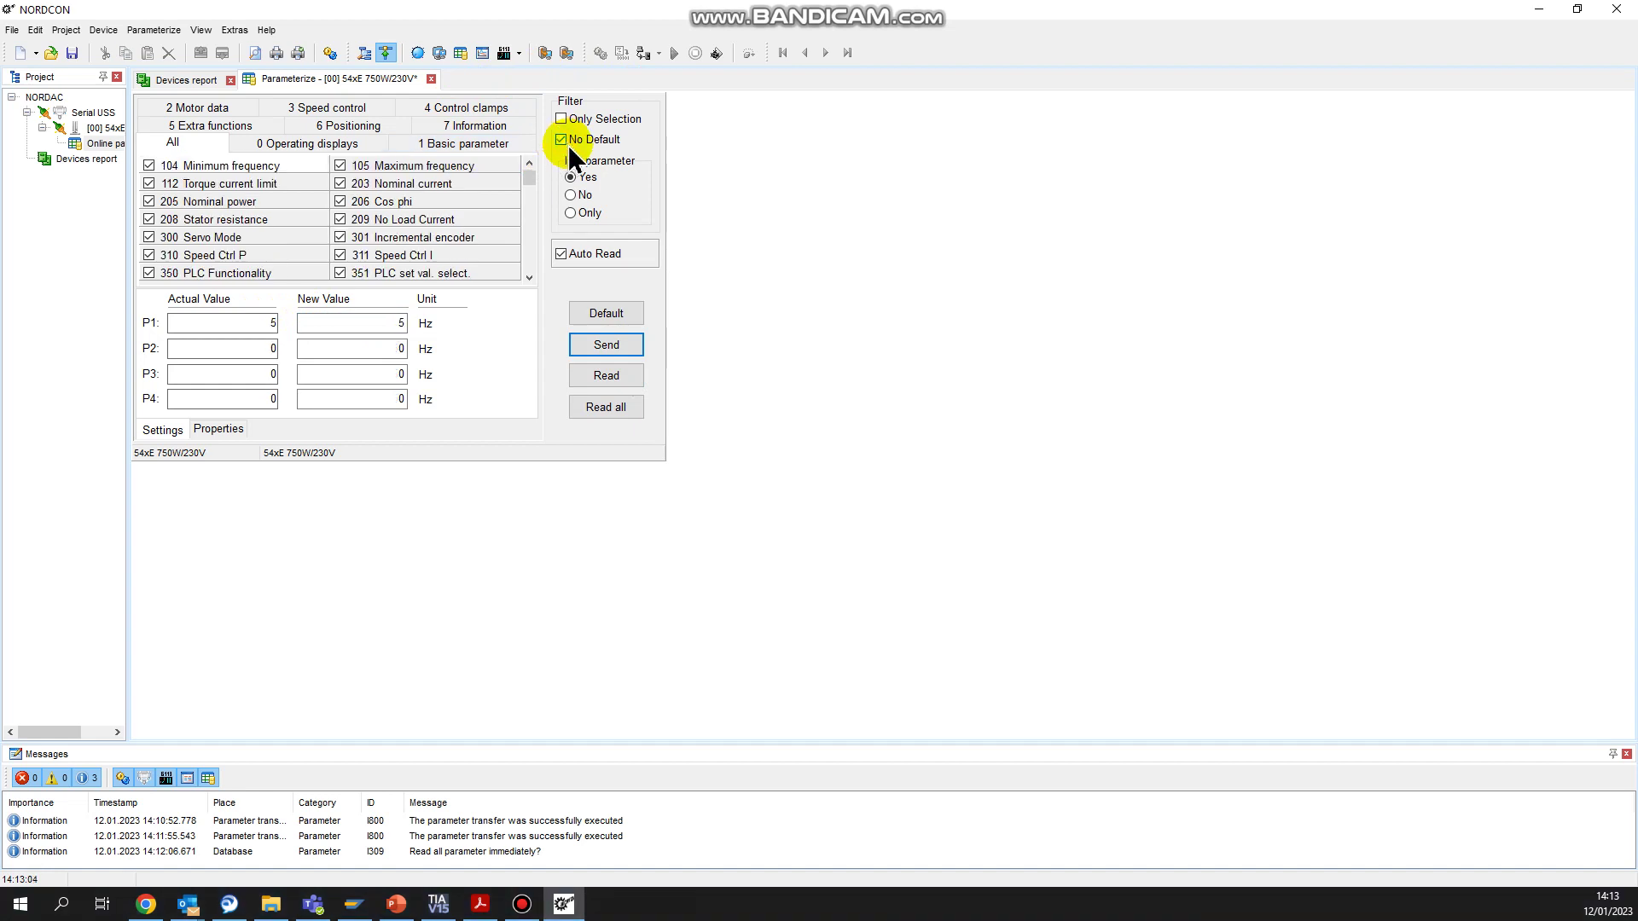
{"action": "left_click", "coordinate": [256, 56]}
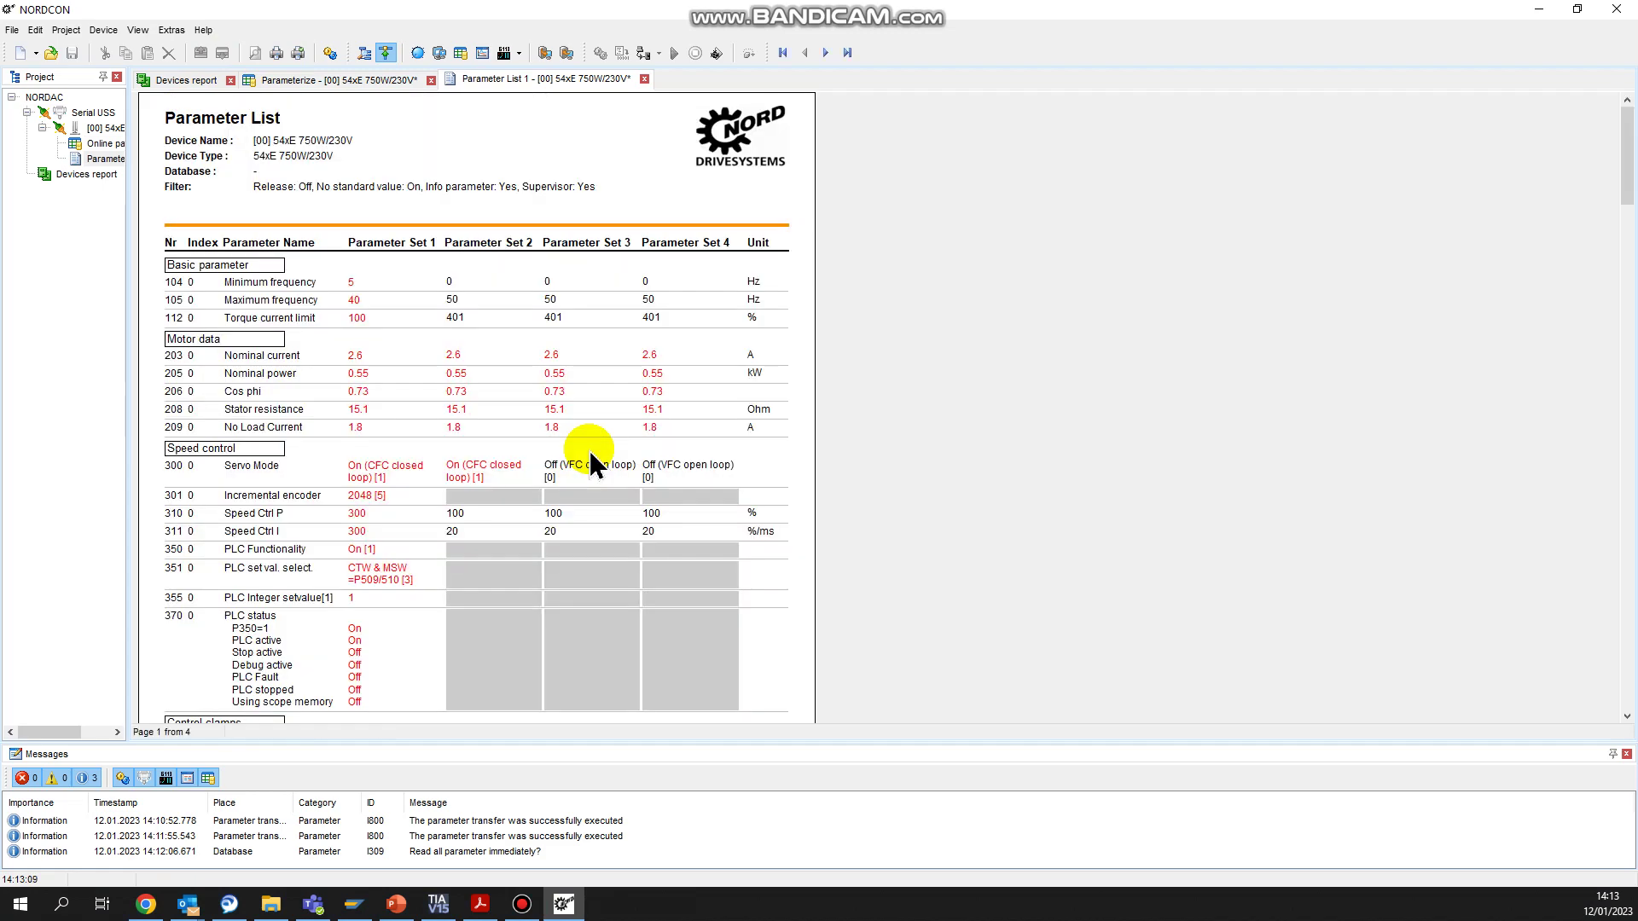
{"action": "scroll", "coordinate": [457, 408], "scroll_direction": "down", "scroll_amount": 10}
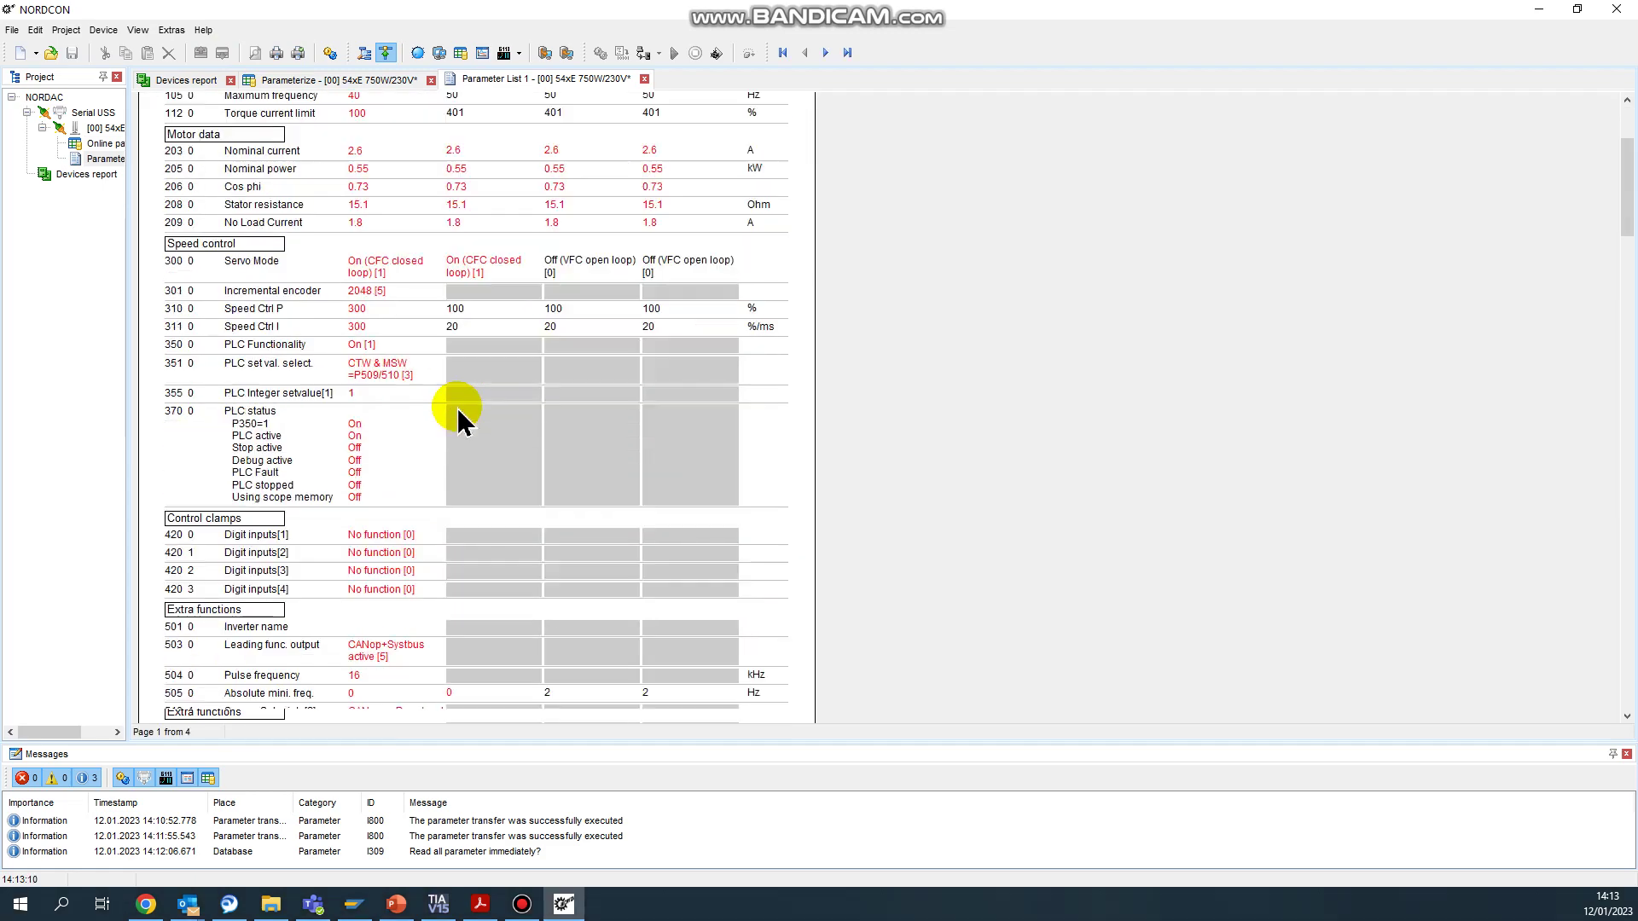
{"action": "scroll", "coordinate": [457, 407], "scroll_direction": "down", "scroll_amount": 7}
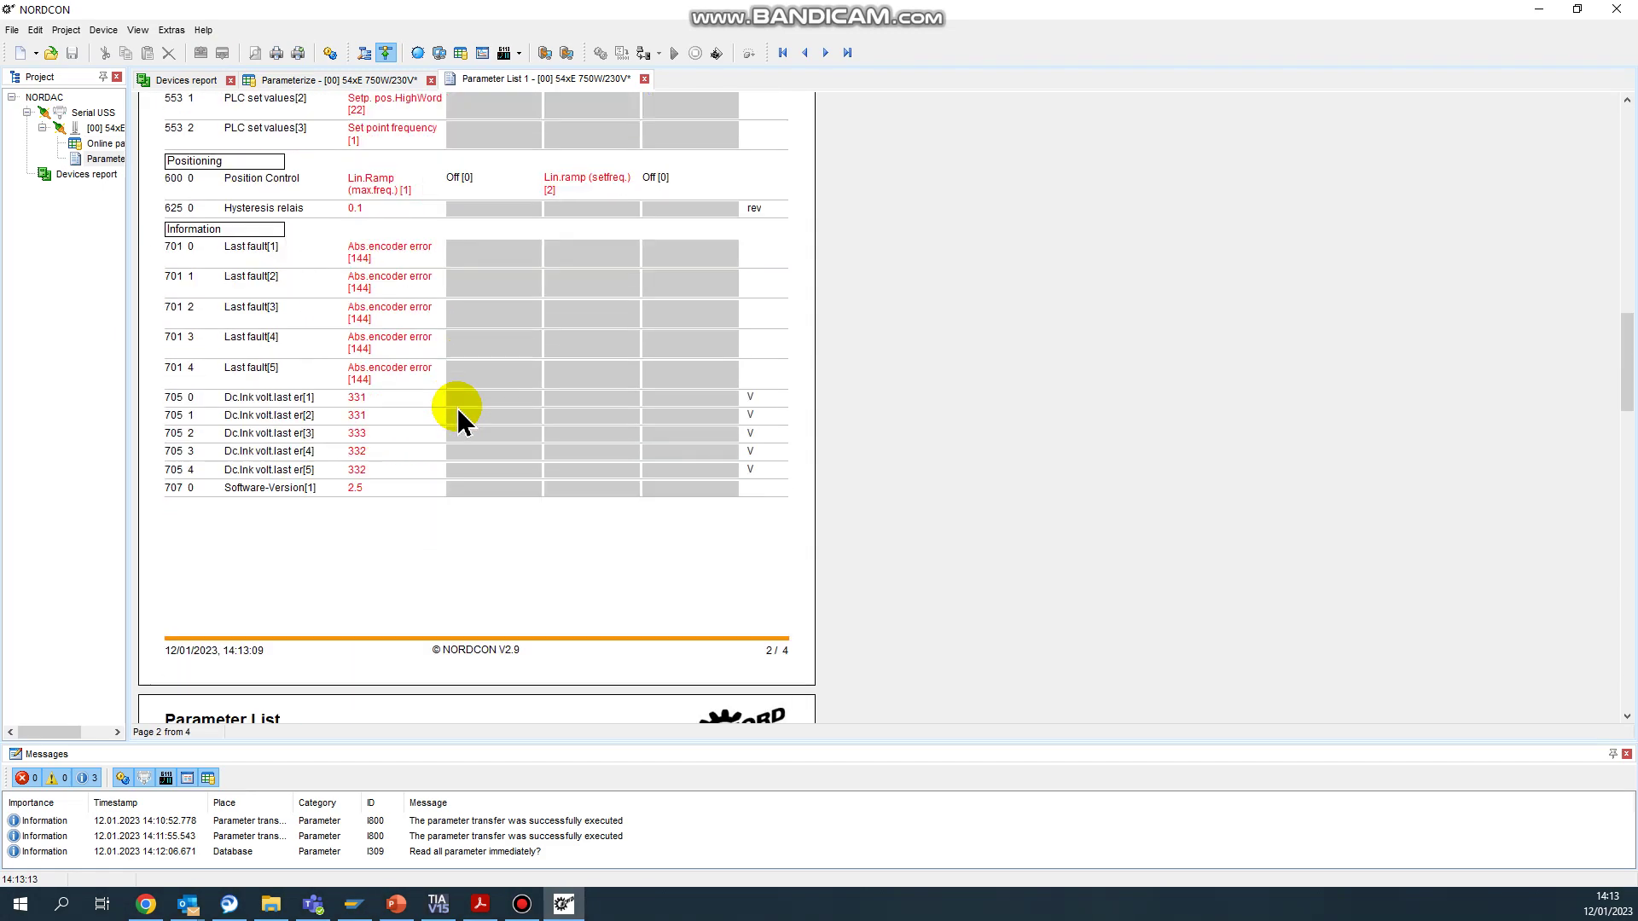
{"action": "scroll", "coordinate": [457, 408], "scroll_direction": "up", "scroll_amount": 3}
{"action": "scroll", "coordinate": [458, 412], "scroll_direction": "up", "scroll_amount": 14}
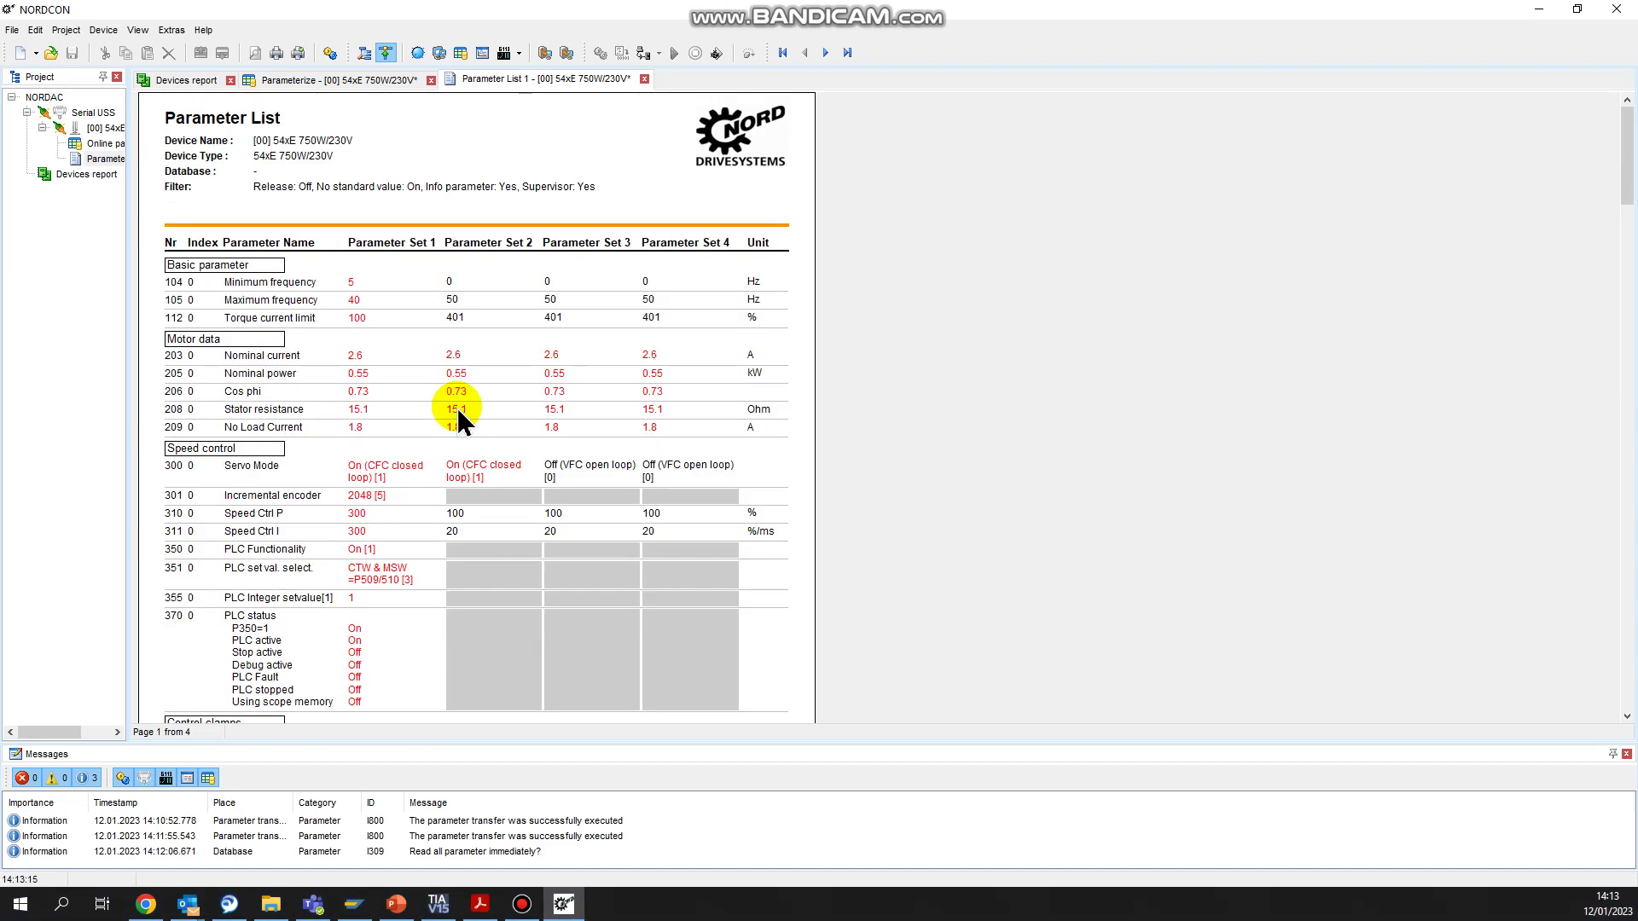
Close the parameter list and browse the non-default parameters by group, including basic parameters, extra functions, control clamps and operating displays.
{"action": "left_click", "coordinate": [644, 78]}
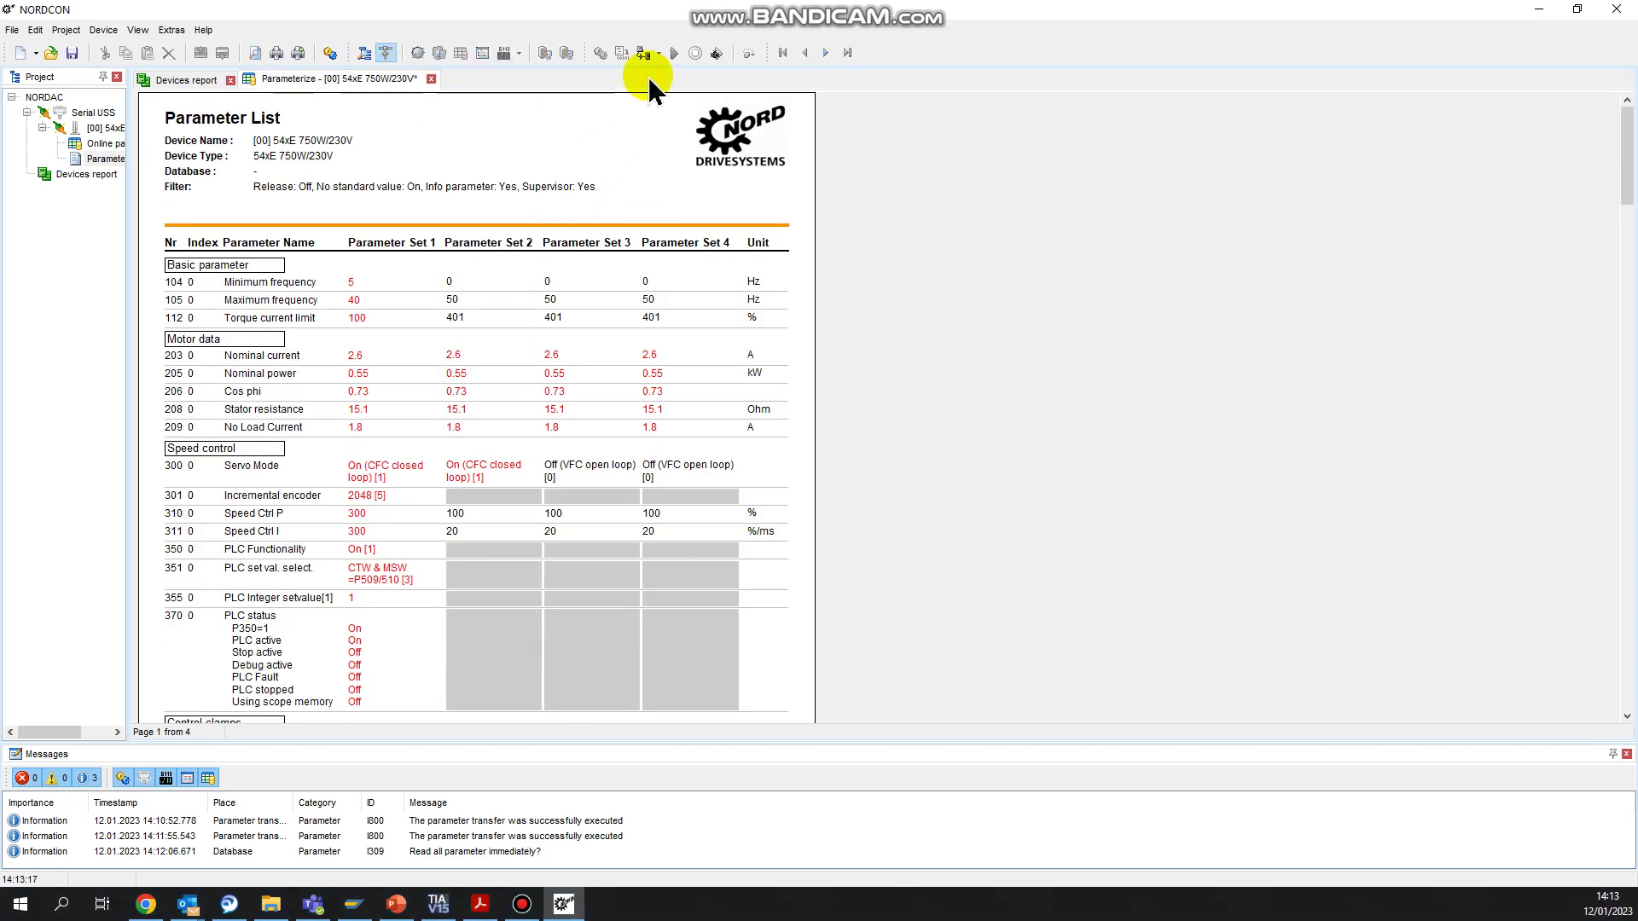
{"action": "left_click", "coordinate": [260, 145]}
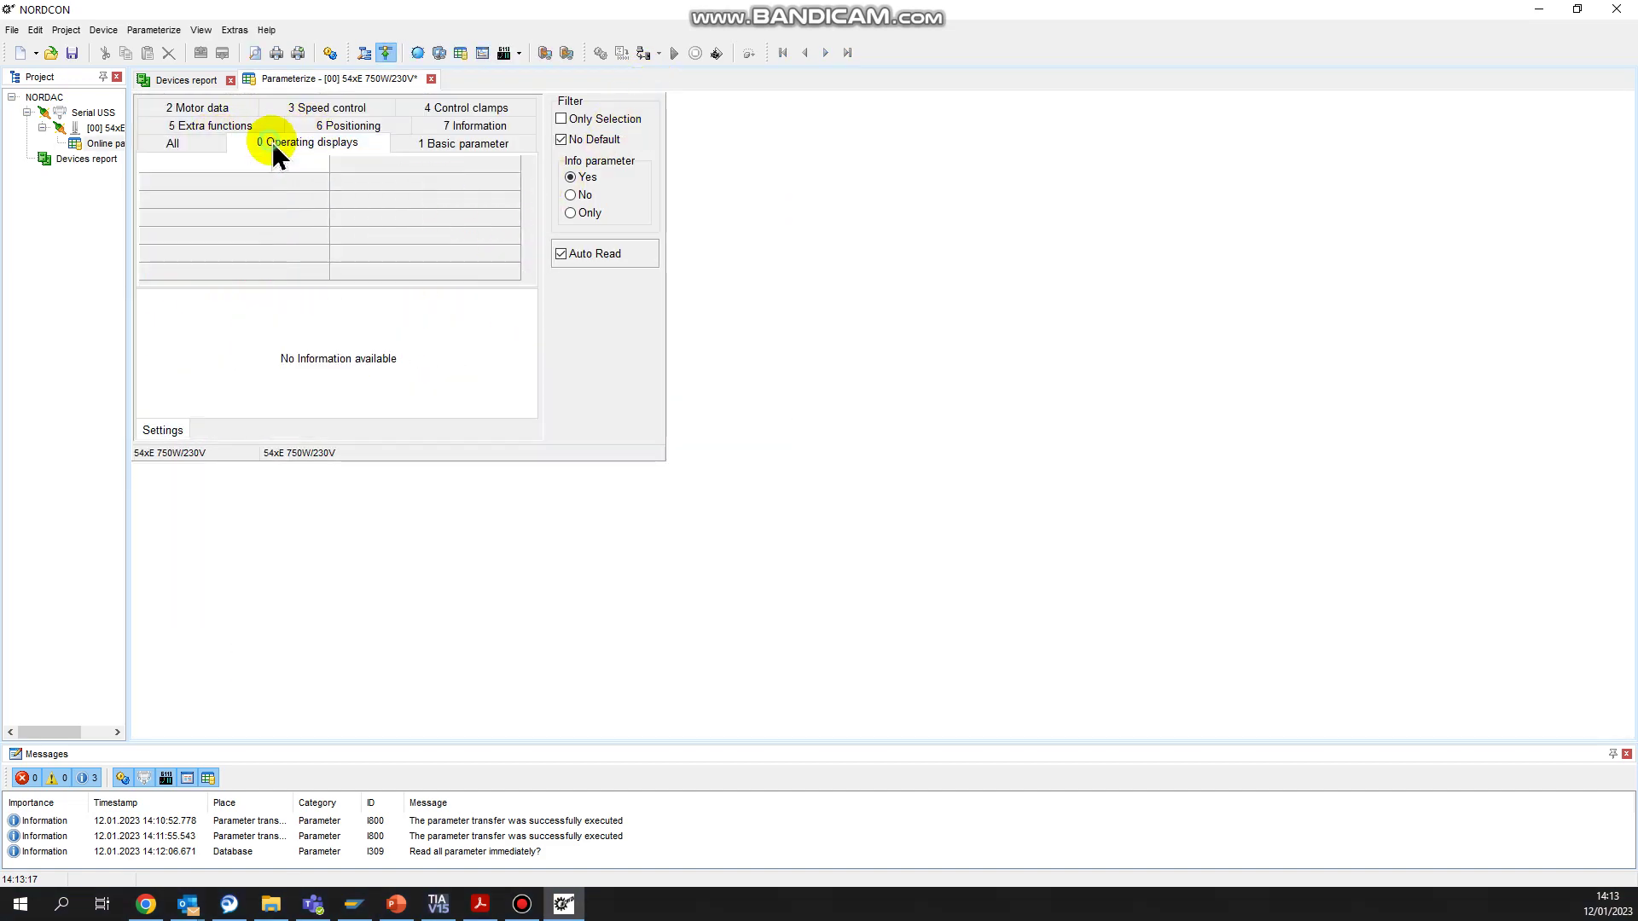
{"action": "left_click", "coordinate": [440, 150]}
{"action": "left_click", "coordinate": [207, 126]}
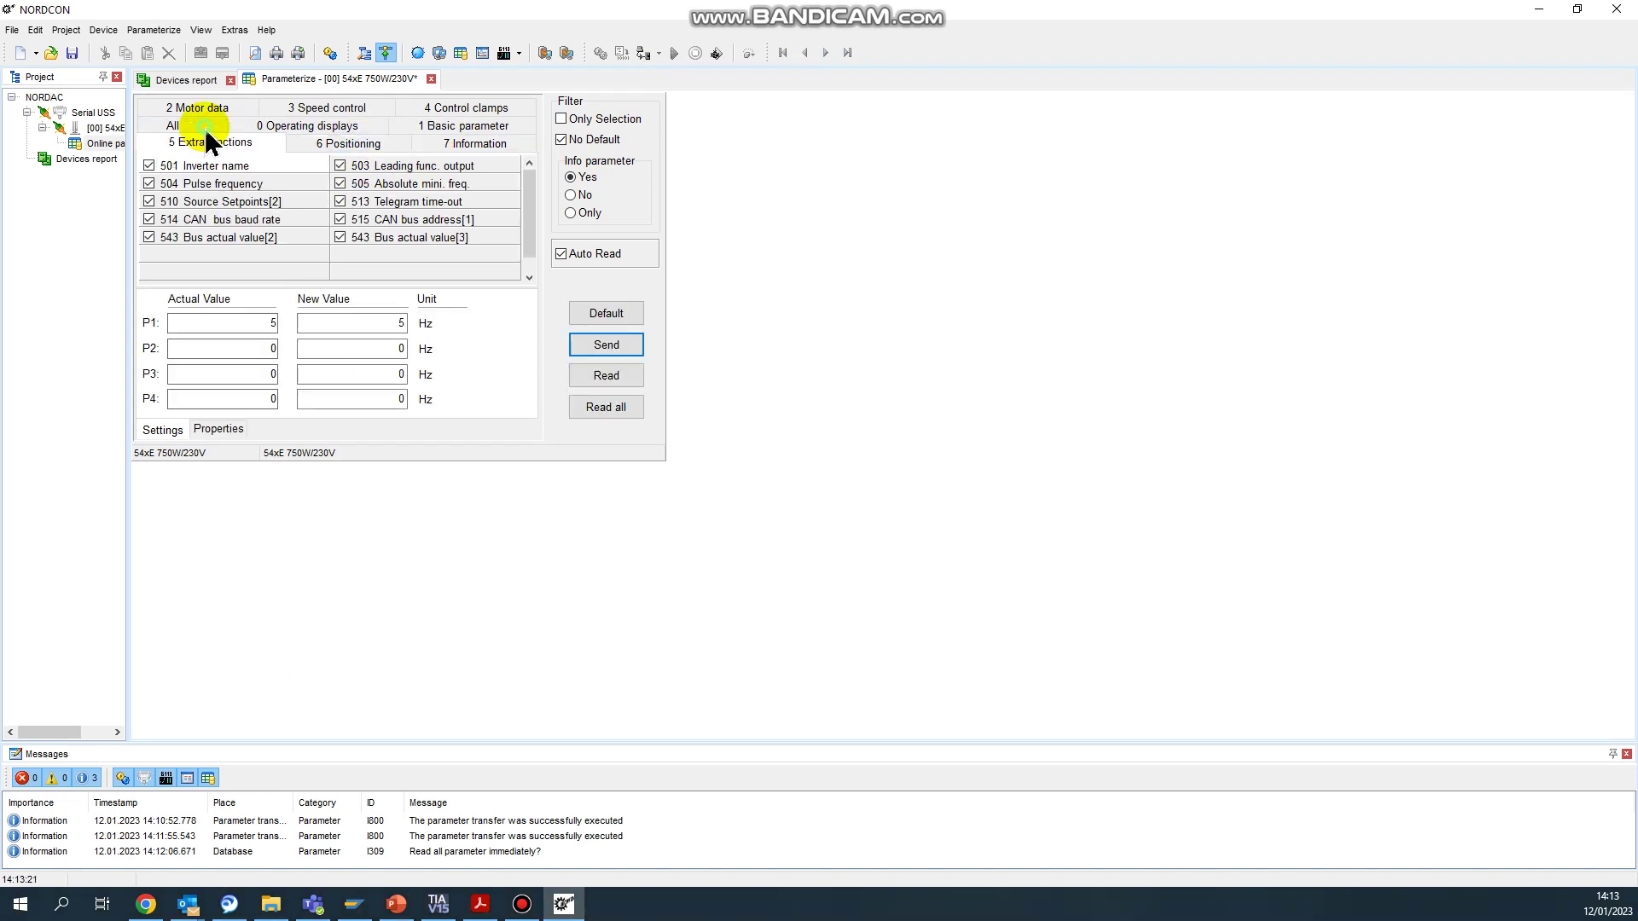
{"action": "left_click", "coordinate": [458, 110]}
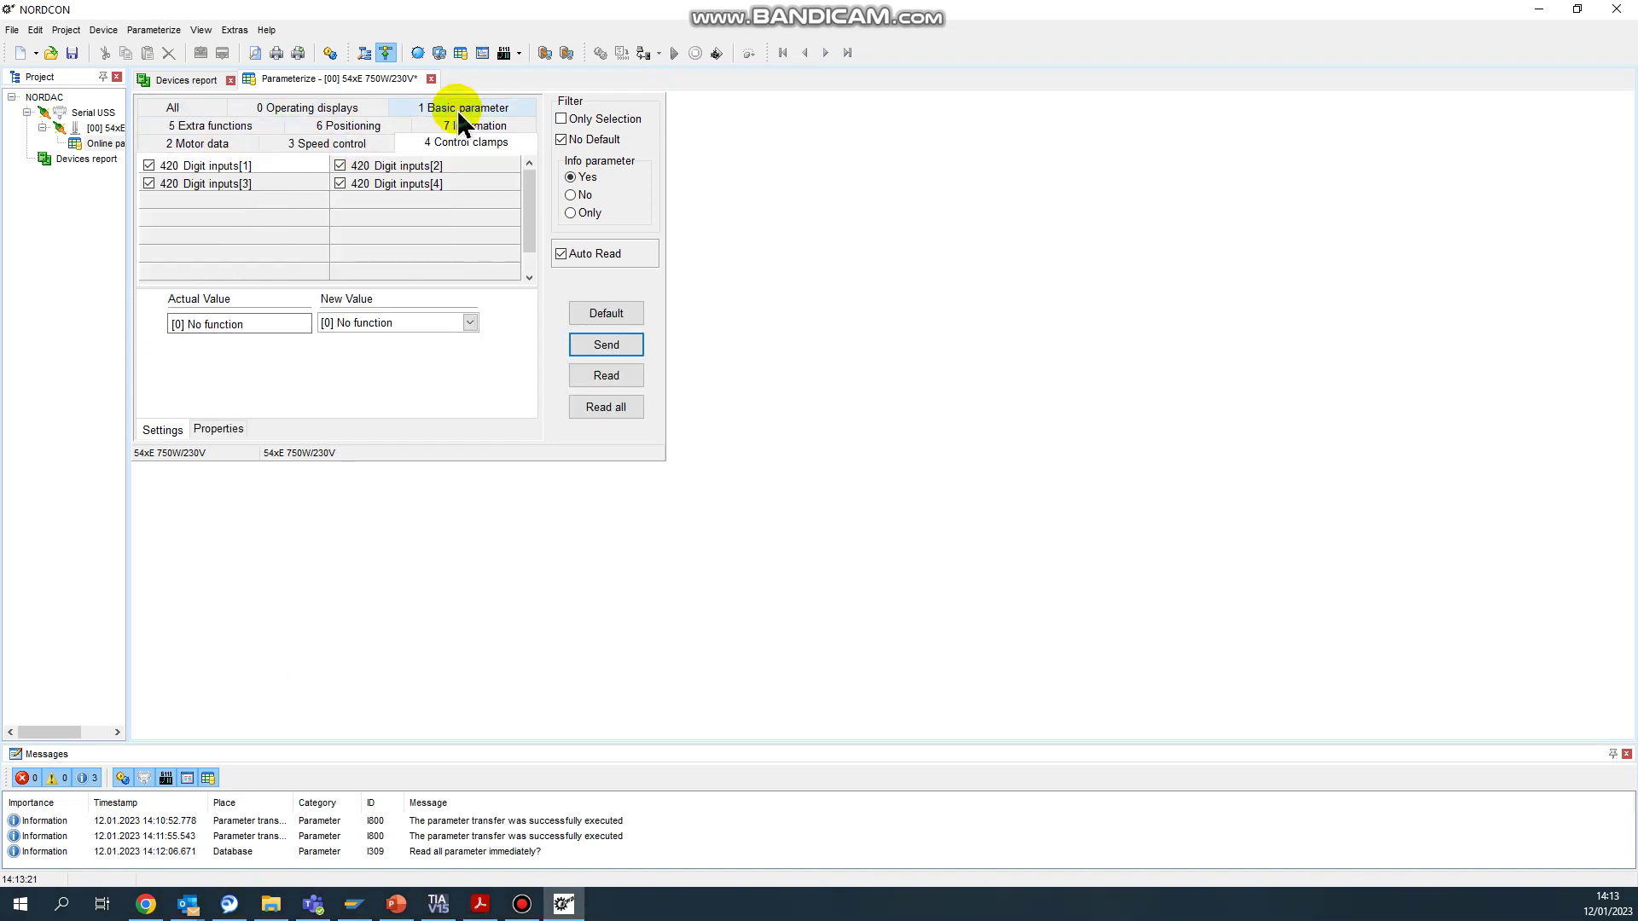
{"action": "left_click", "coordinate": [305, 106]}
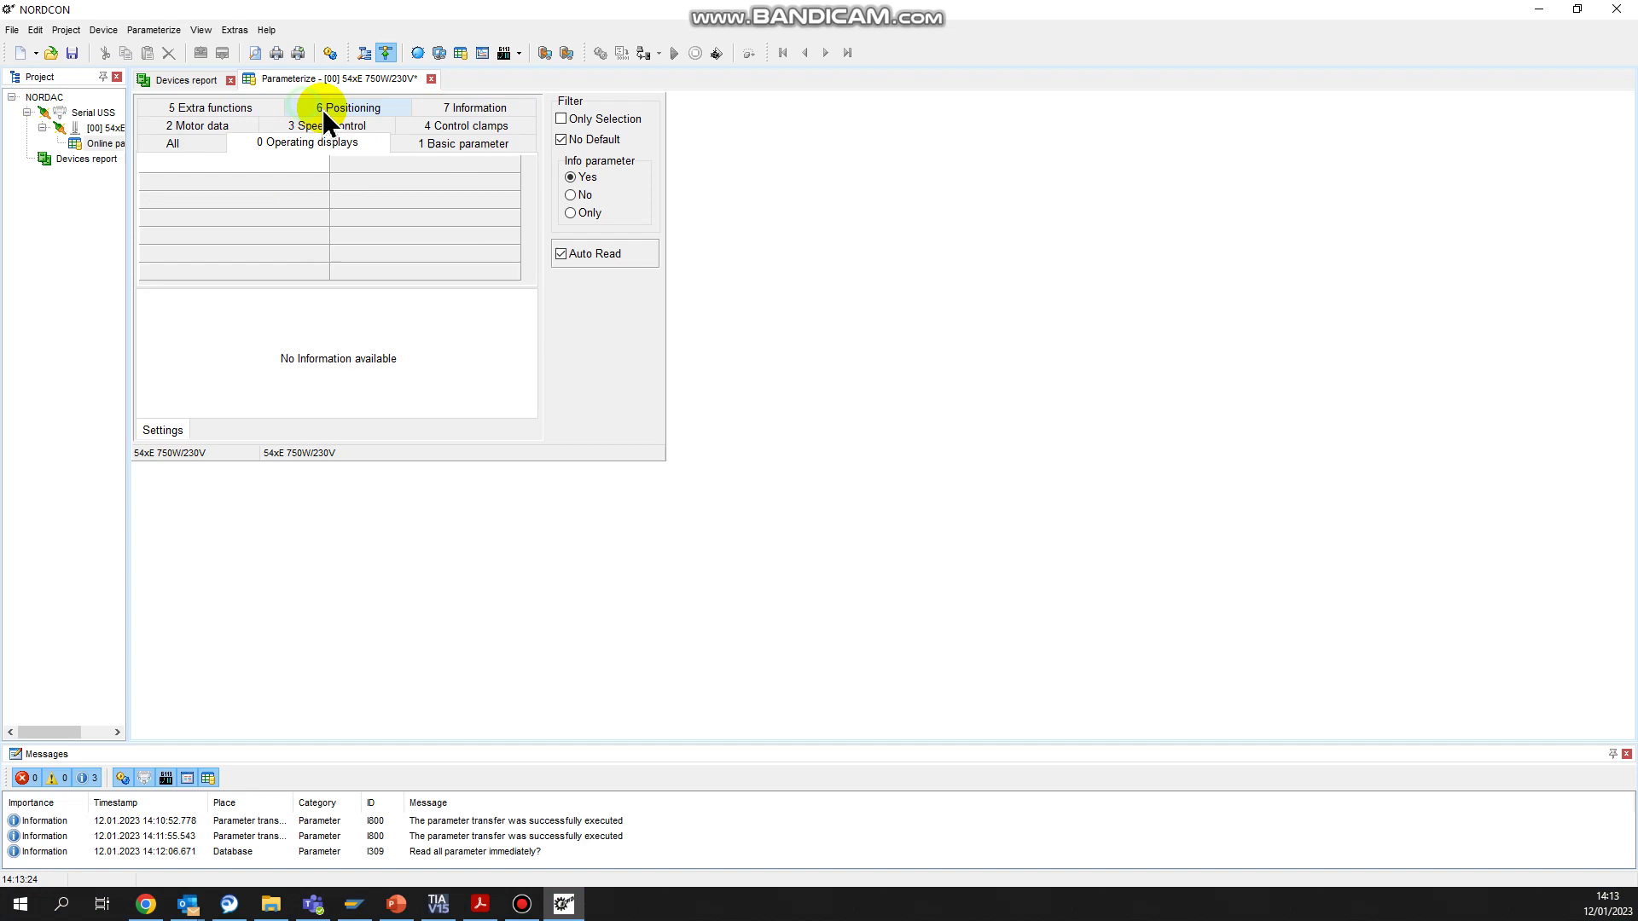
Remove the non-default filter so all parameters are listed, and show the Information parameter group.
{"action": "left_click", "coordinate": [561, 140]}
{"action": "left_click", "coordinate": [205, 111]}
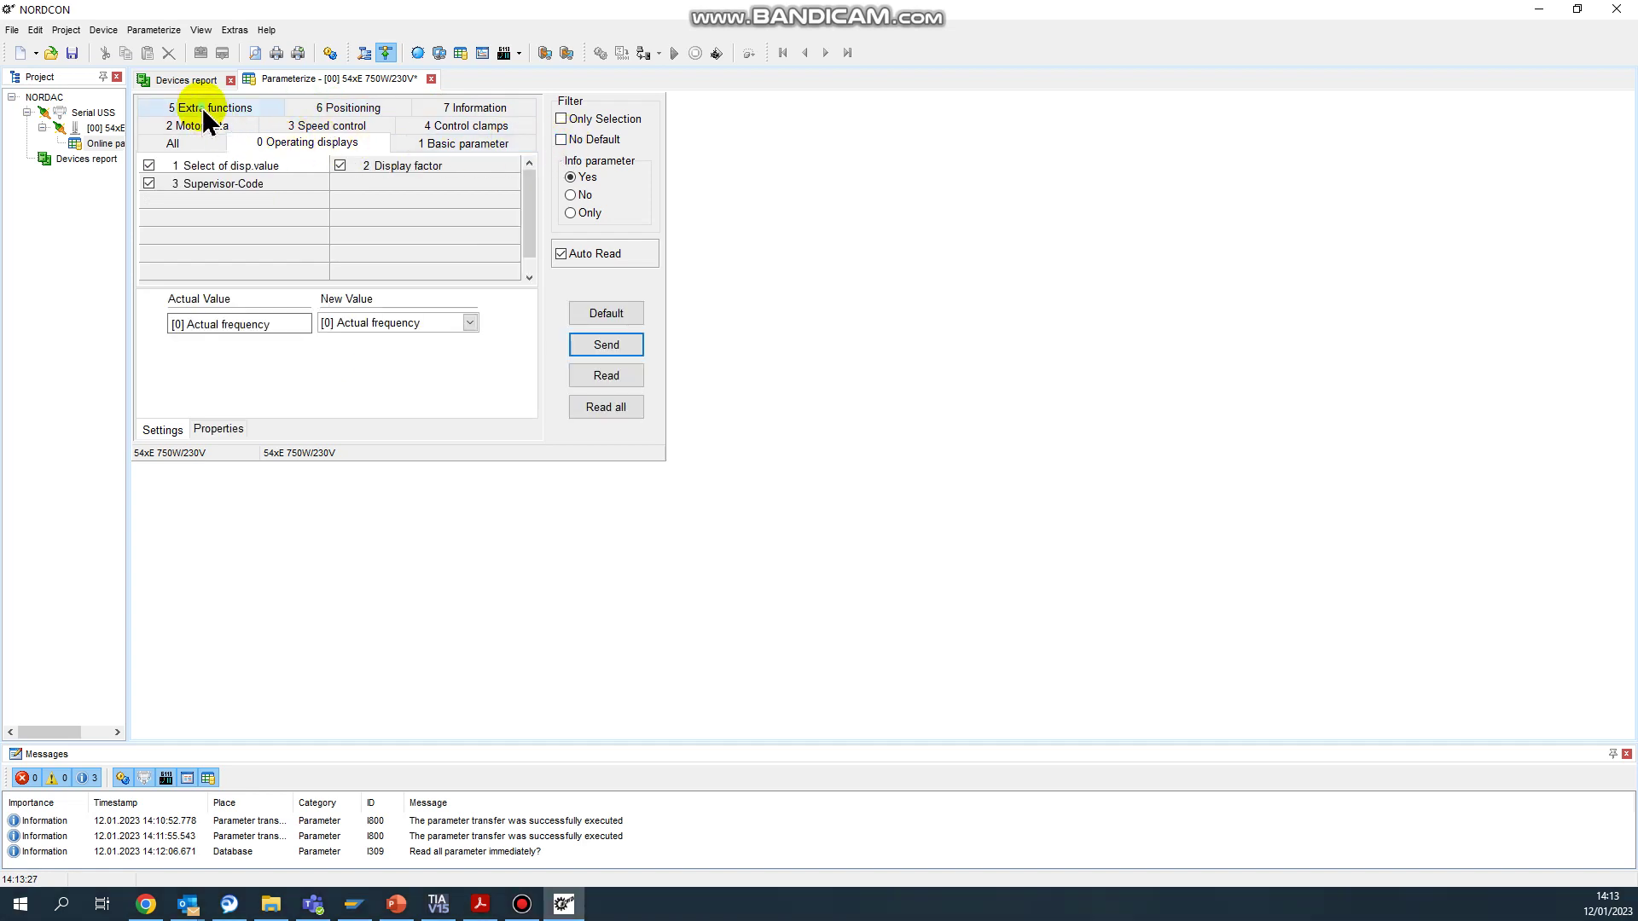
{"action": "left_click", "coordinate": [457, 147]}
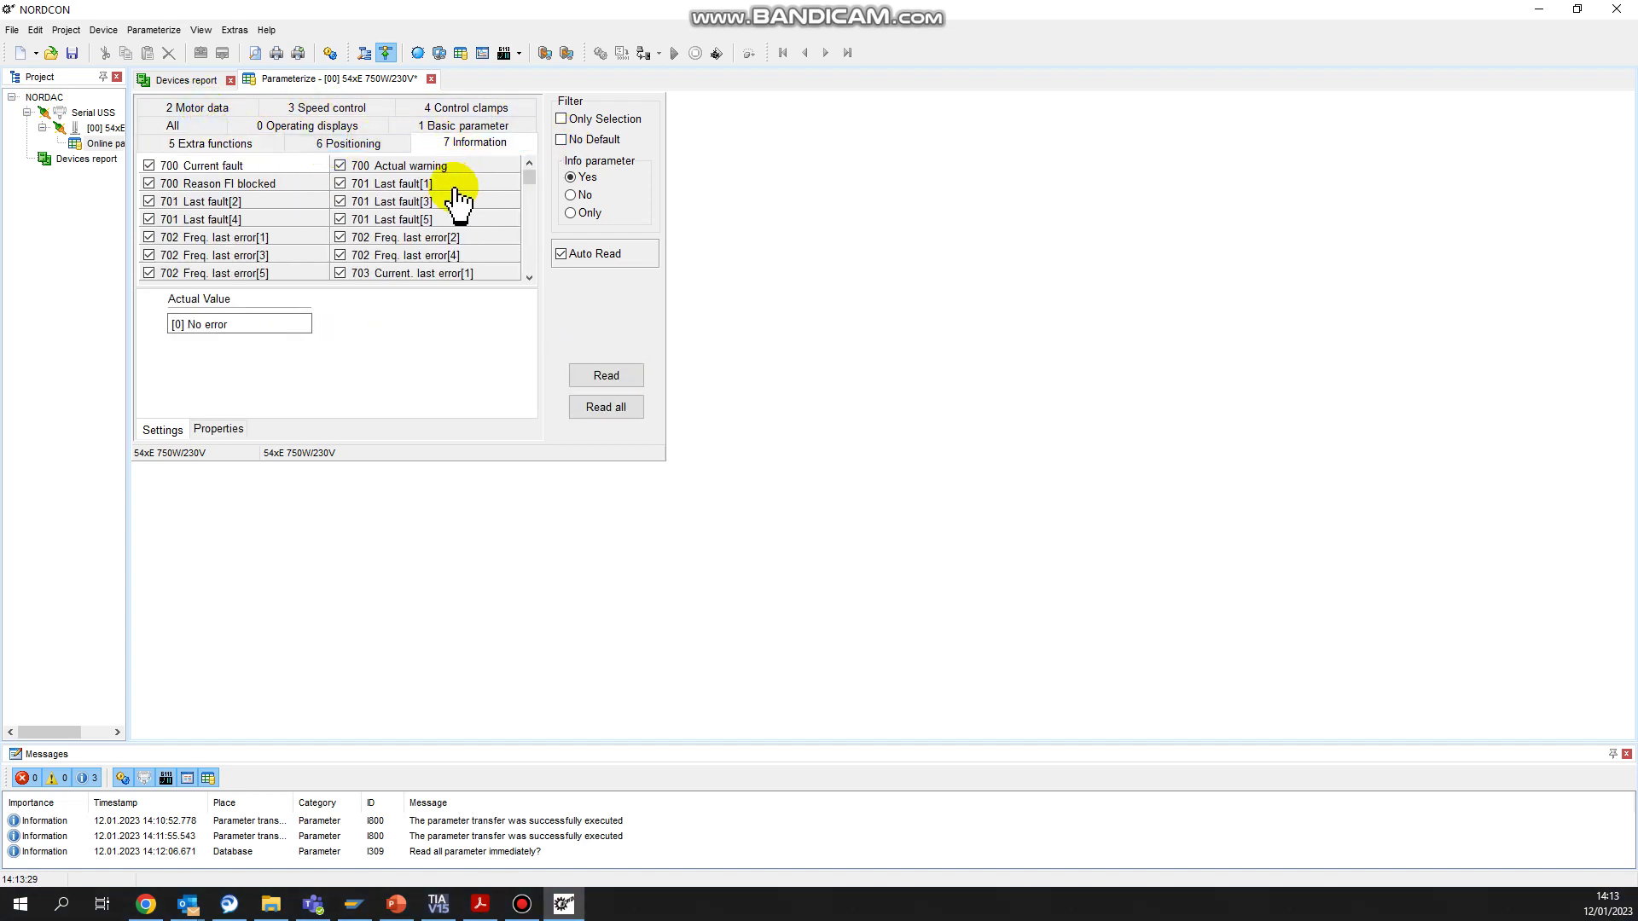